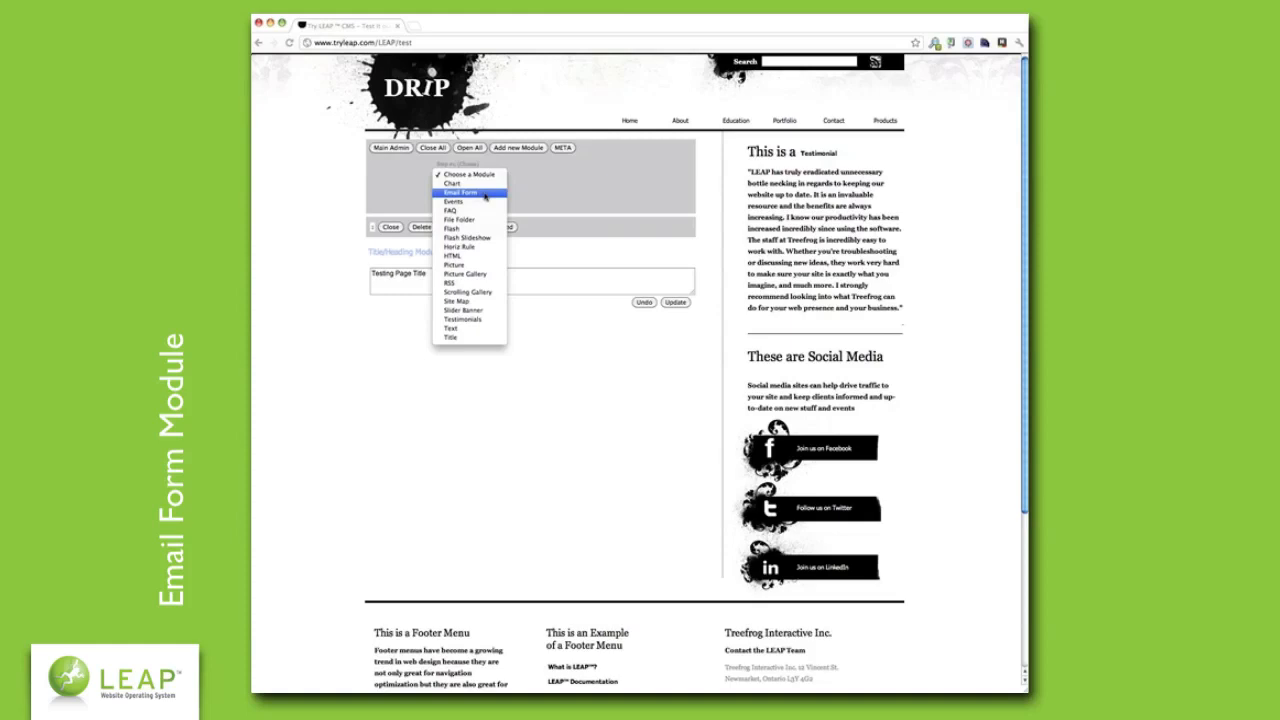
- Add an Email Form module to the test page below the Title/Heading module
{"action": "left_click", "coordinate": [484, 193]}
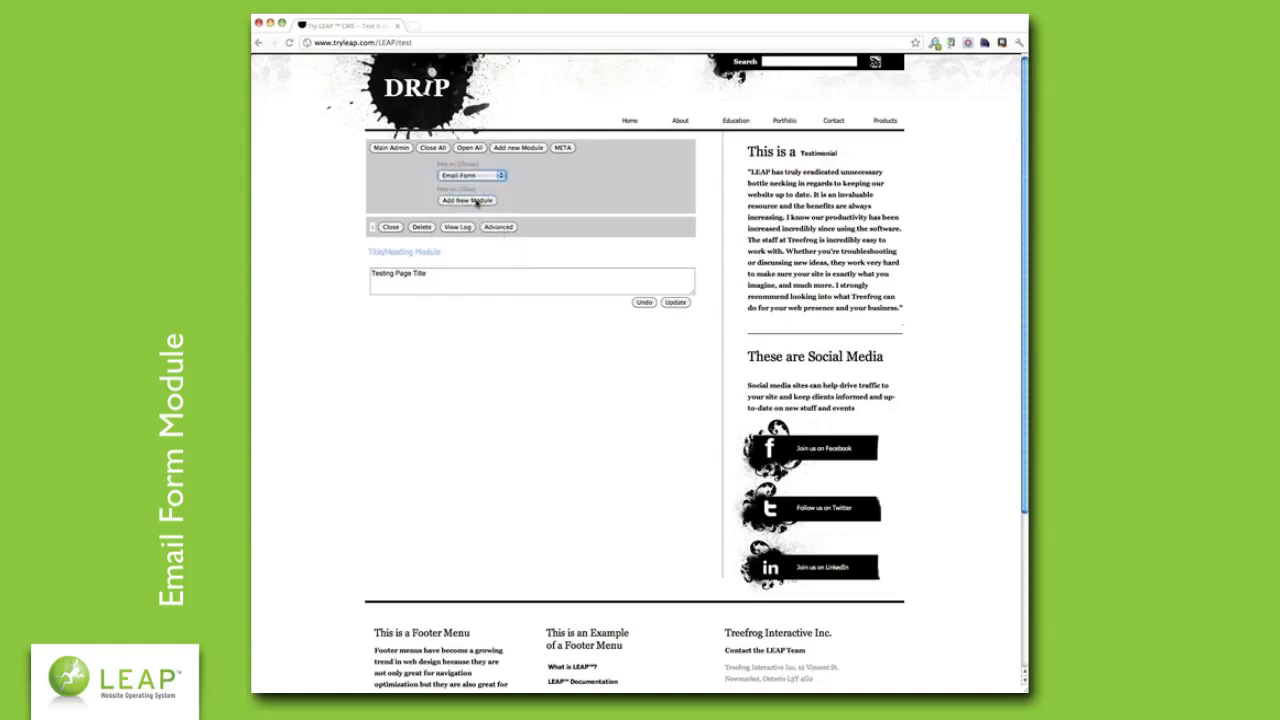
{"action": "left_click", "coordinate": [477, 201]}
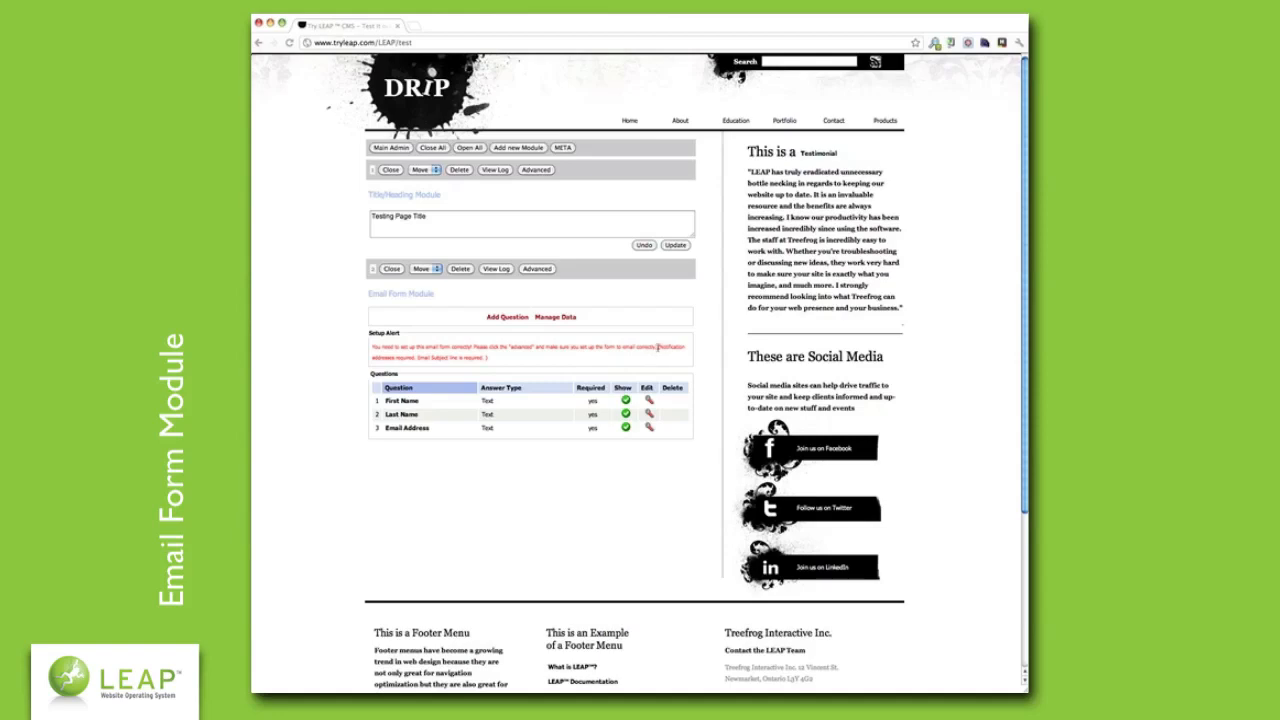
- In the Email Form's advanced settings, enter the notification e-mail address and subject 'Testing Email Form'
{"action": "left_click", "coordinate": [545, 270]}
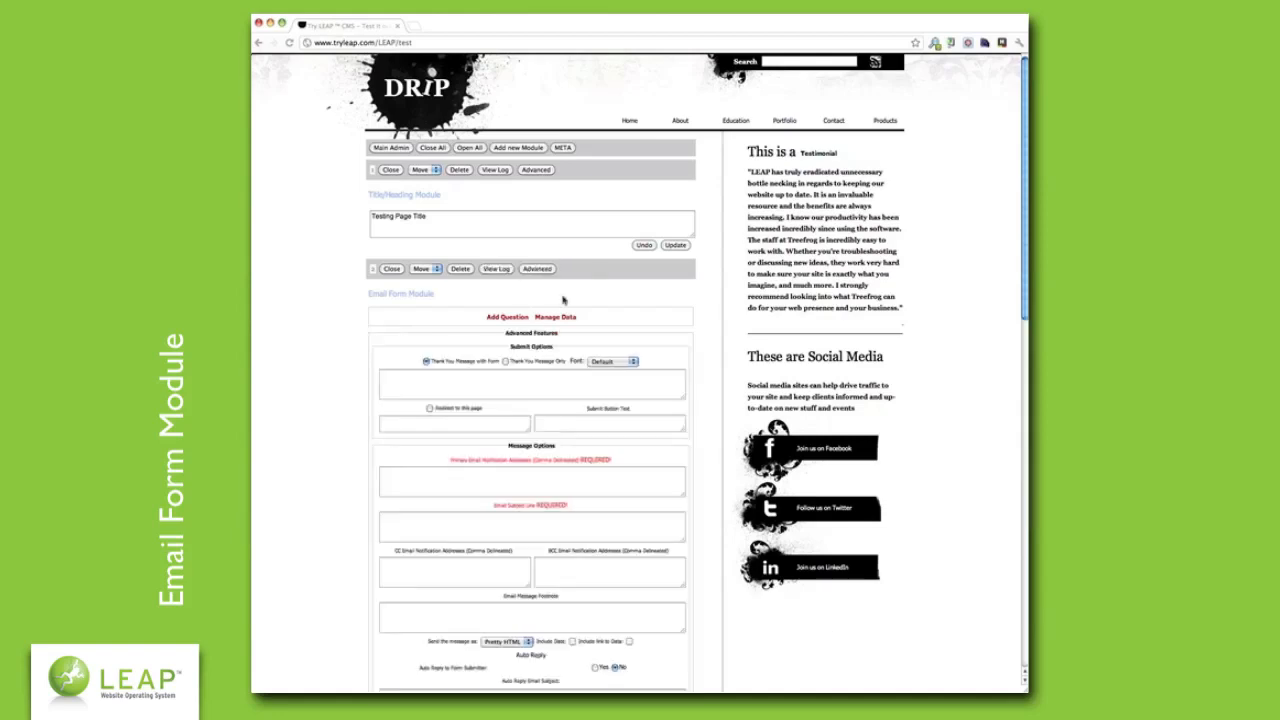
{"action": "scroll", "coordinate": [711, 397], "scroll_direction": "down", "scroll_amount": 1}
{"action": "scroll", "coordinate": [711, 397], "scroll_direction": "down", "scroll_amount": 2}
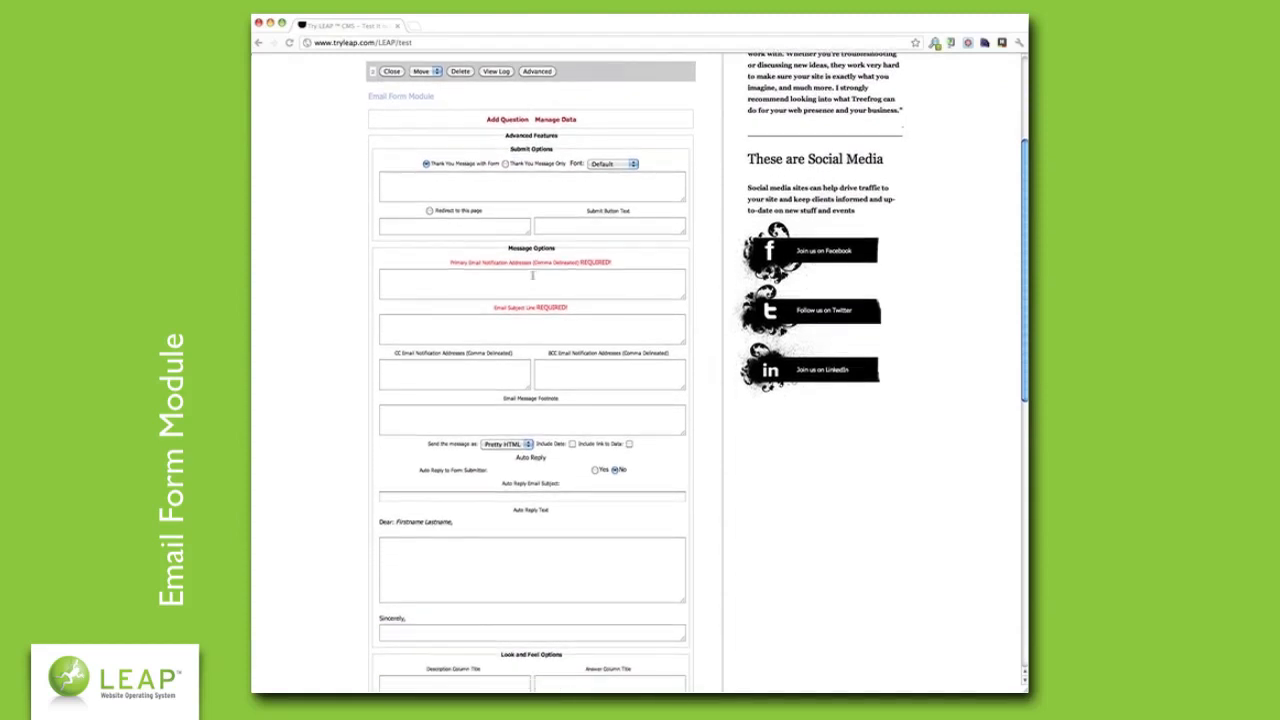
{"action": "left_click", "coordinate": [534, 275]}
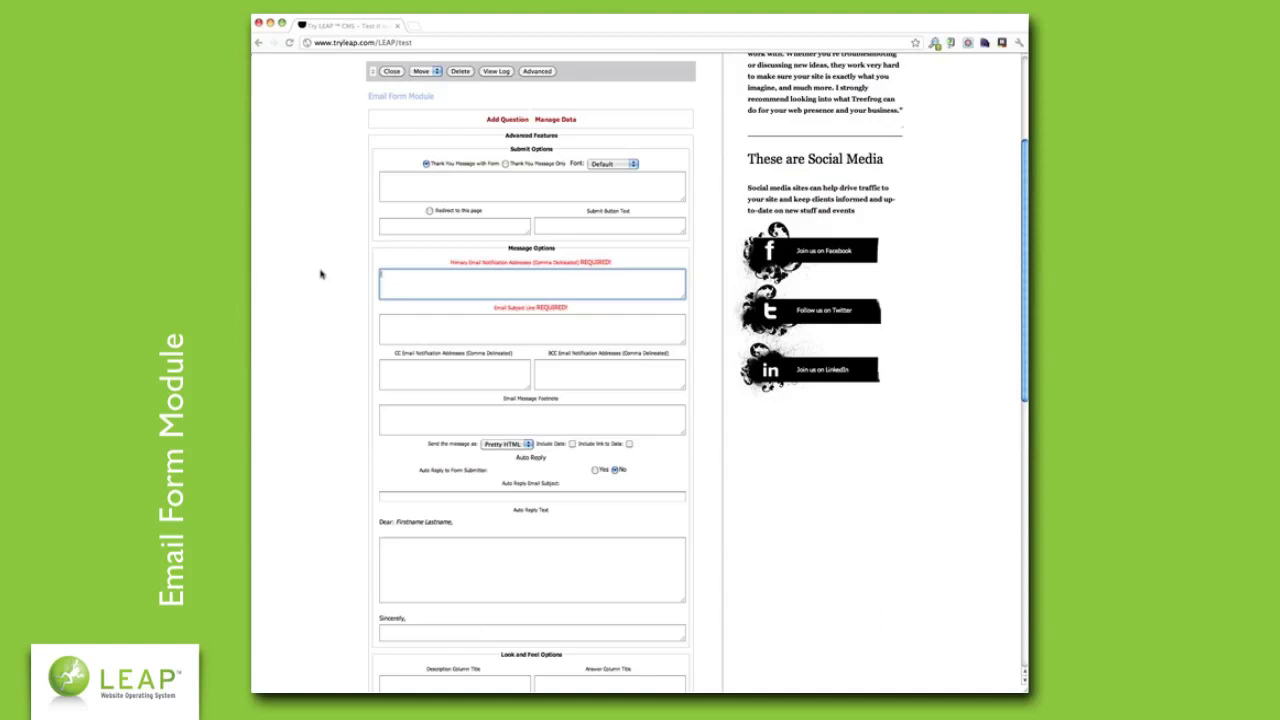
{"action": "key", "text": "Tab"}
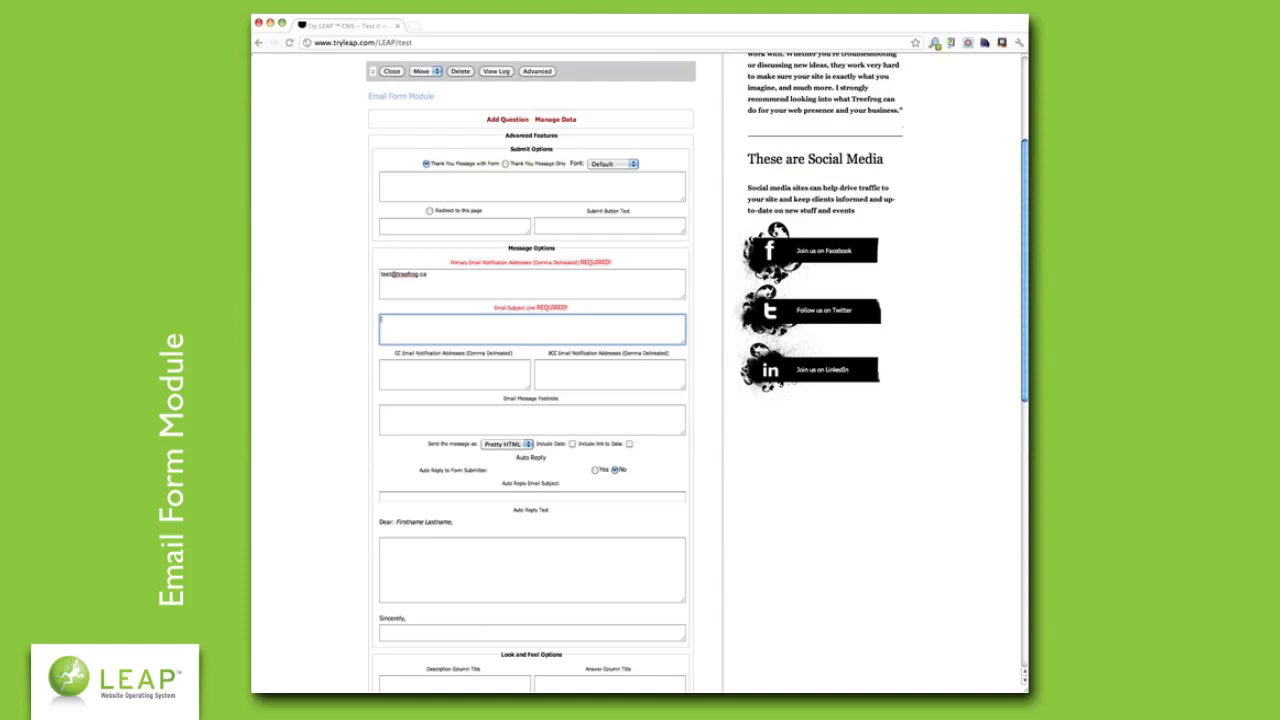
{"action": "type", "text": "Testing Email Form"}
{"action": "scroll", "coordinate": [334, 311], "scroll_direction": "down", "scroll_amount": 3}
{"action": "scroll", "coordinate": [334, 311], "scroll_direction": "down", "scroll_amount": 3}
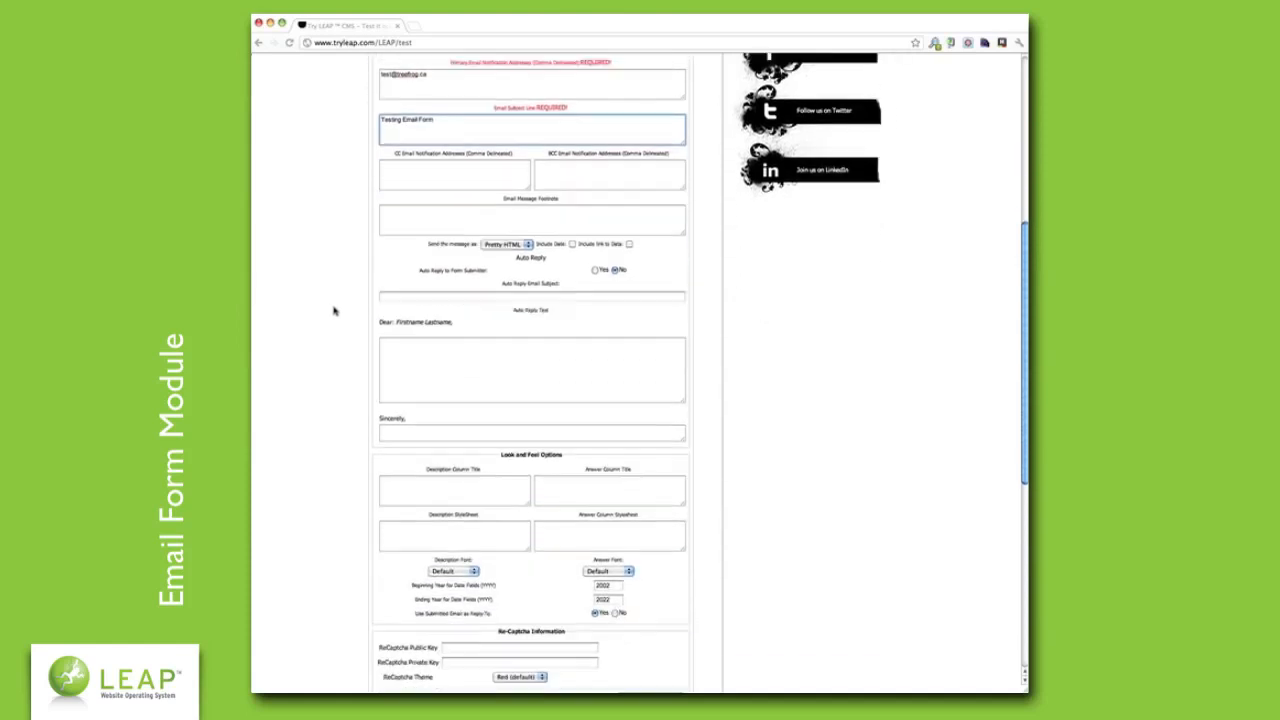
{"action": "scroll", "coordinate": [334, 311], "scroll_direction": "up", "scroll_amount": 2}
{"action": "scroll", "coordinate": [334, 311], "scroll_direction": "up", "scroll_amount": 2}
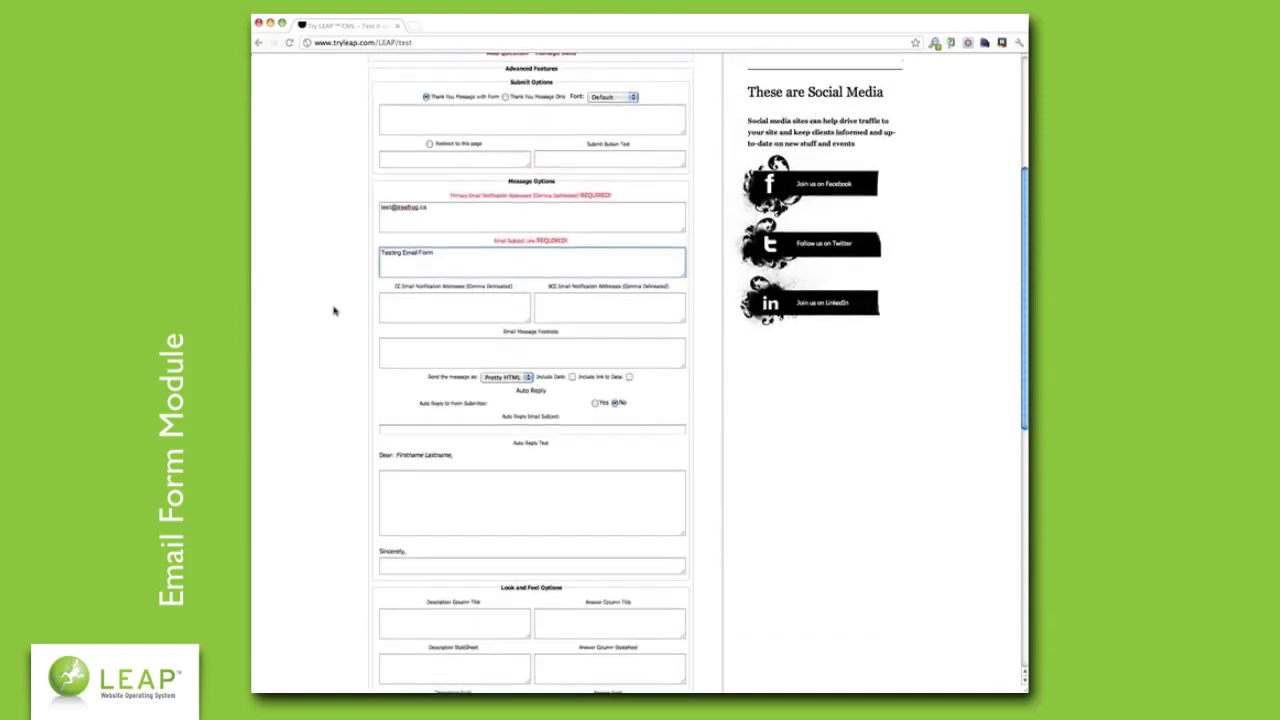
{"action": "scroll", "coordinate": [334, 311], "scroll_direction": "up", "scroll_amount": 2}
{"action": "scroll", "coordinate": [334, 311], "scroll_direction": "up", "scroll_amount": 1}
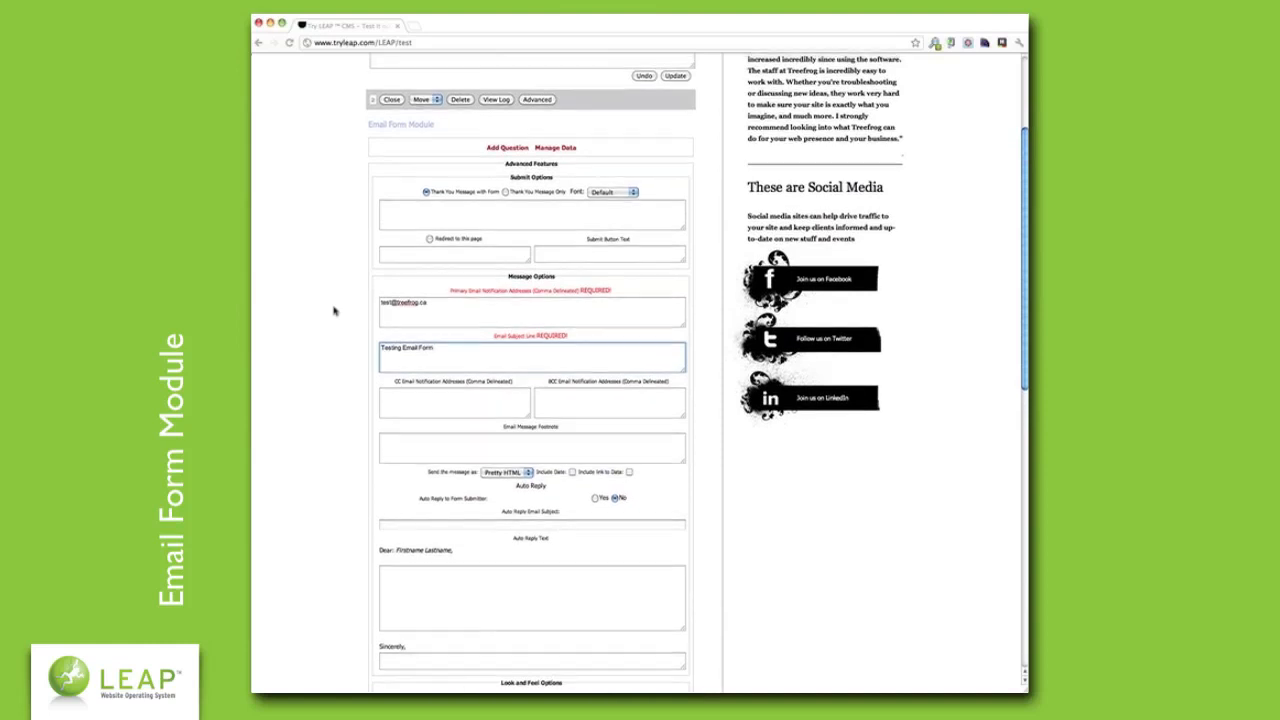
{"action": "left_click", "coordinate": [483, 215]}
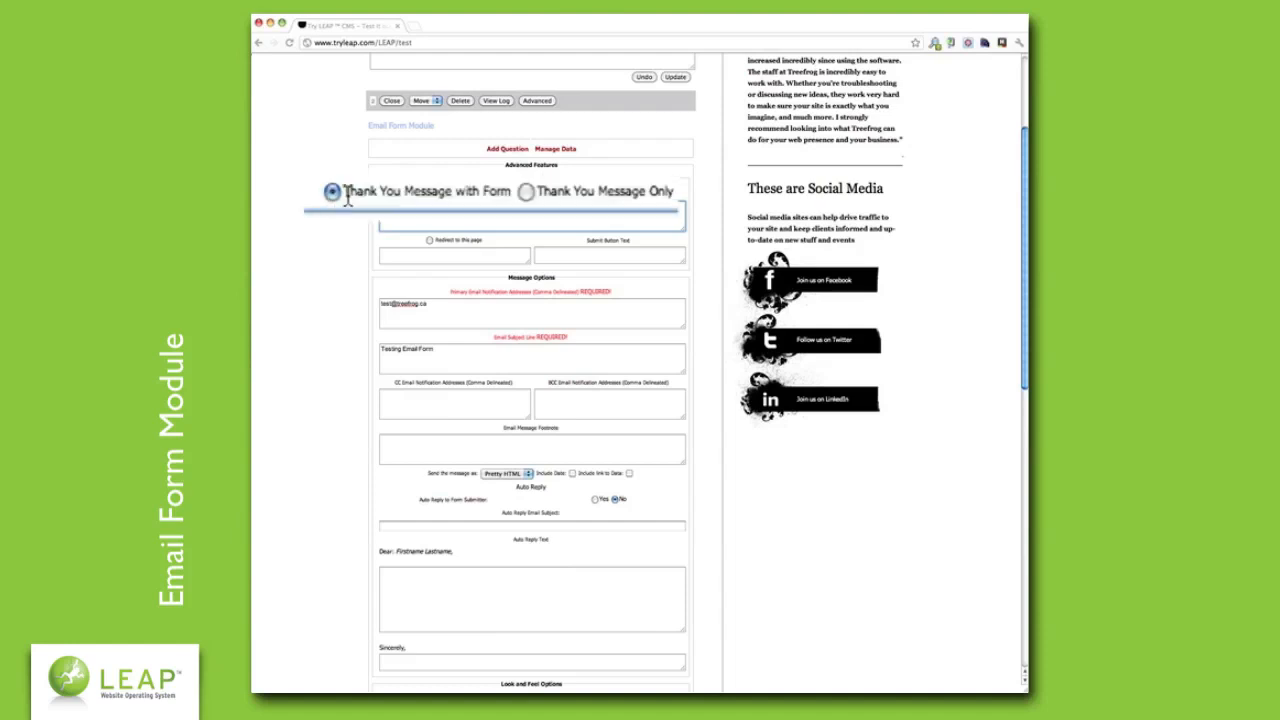
- Choose Thank You Message Only with the message 'Thanks for entering our form, we appreciate your input!'
{"action": "left_click_drag", "start_coordinate": [349, 194], "coordinate": [678, 193]}
{"action": "left_click", "coordinate": [564, 194]}
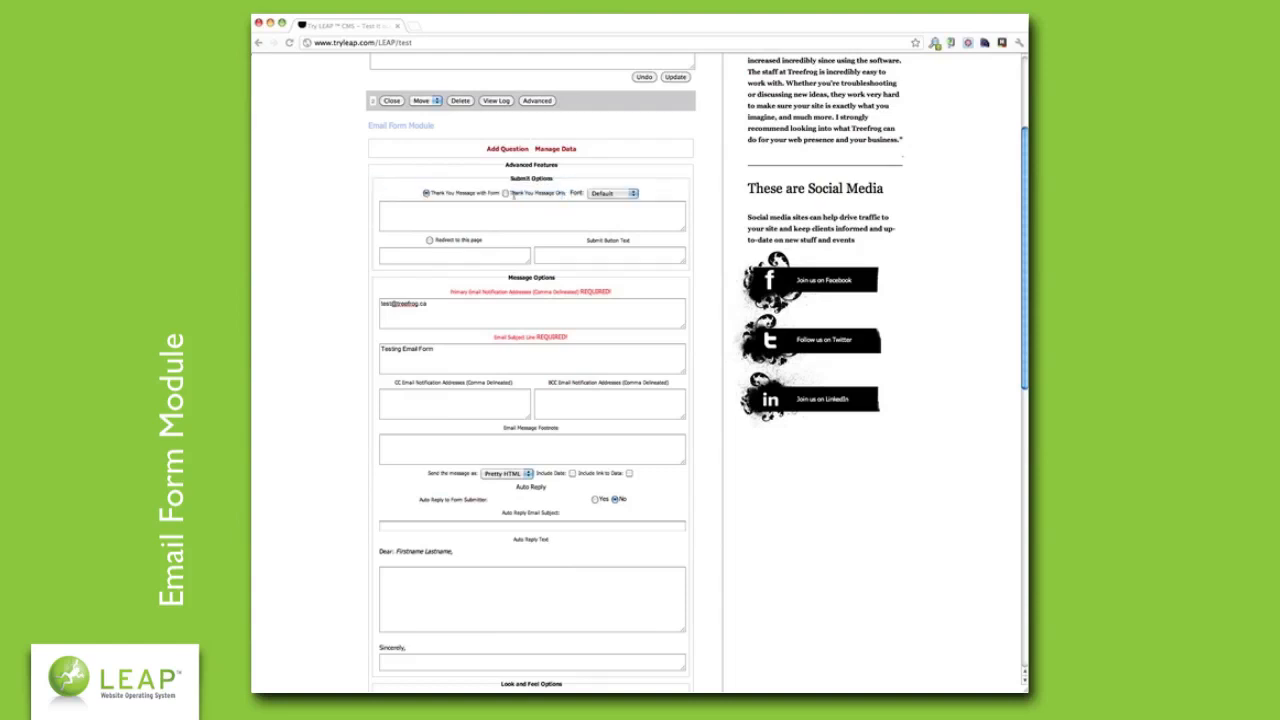
{"action": "left_click", "coordinate": [506, 193]}
{"action": "left_click", "coordinate": [506, 220]}
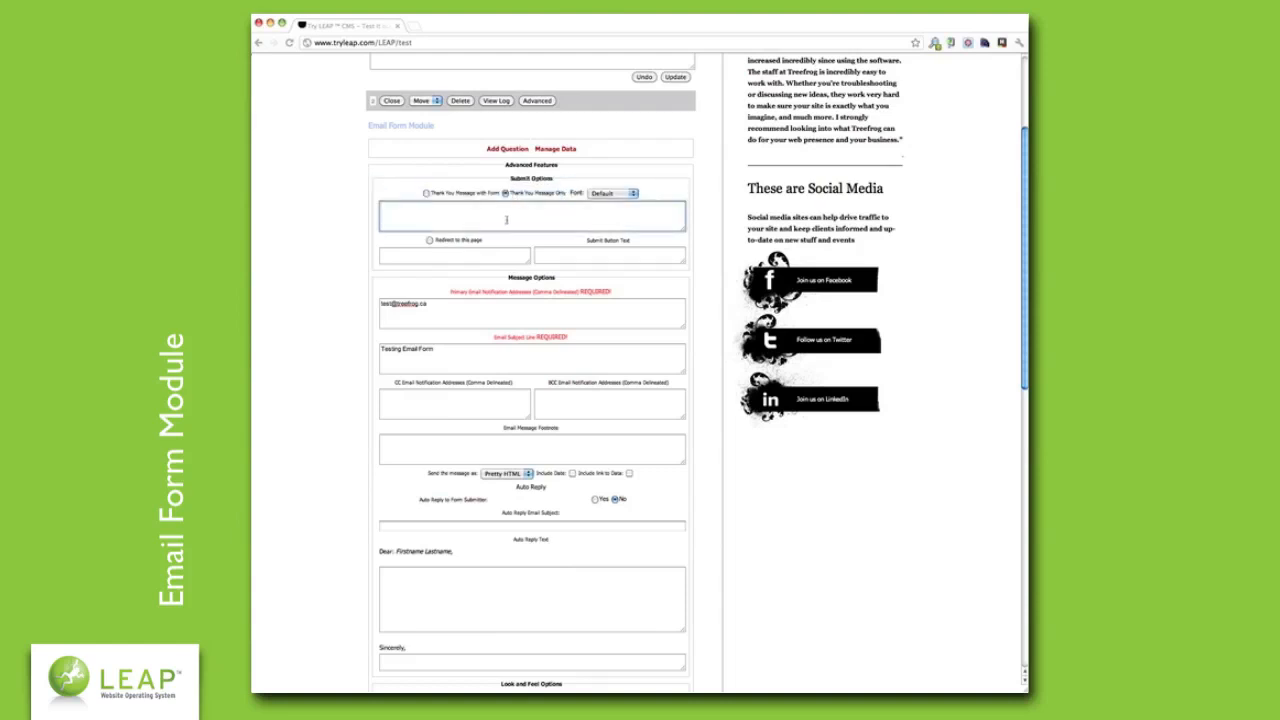
{"action": "type", "text": "Thanks for entering our form, we appreciate your i"}
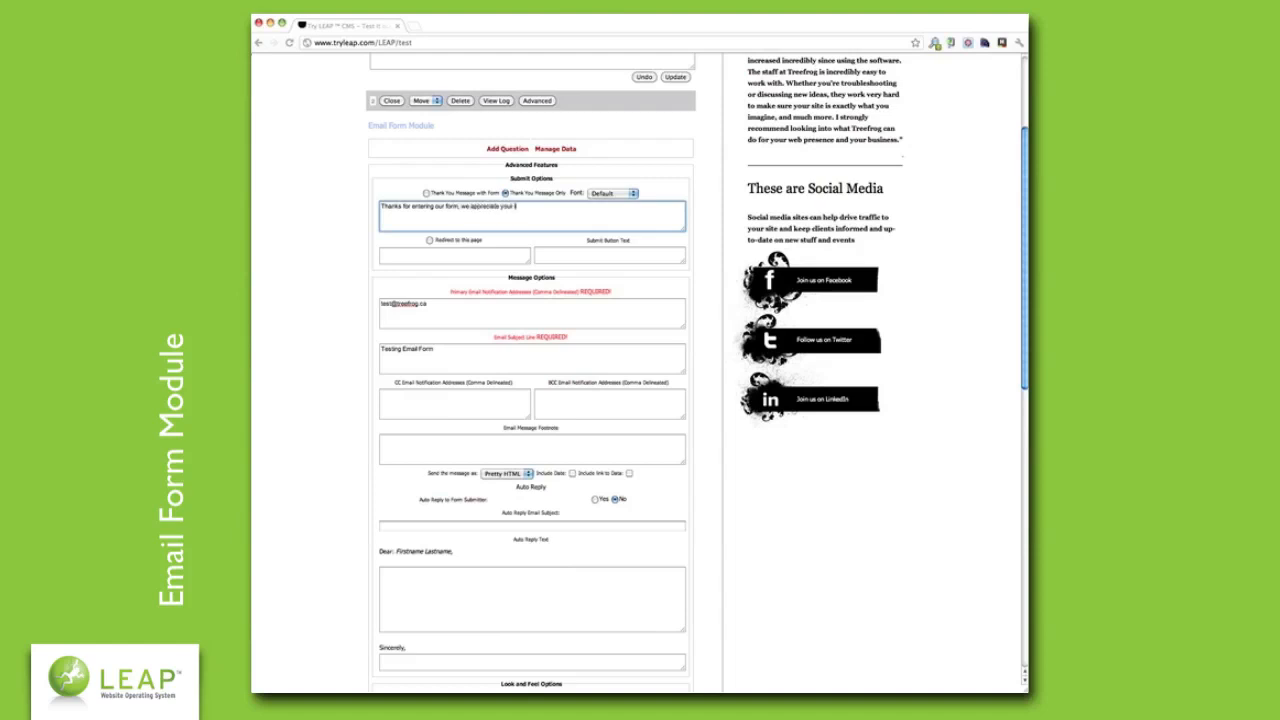
{"action": "type", "text": "nput!"}
{"action": "left_click", "coordinate": [370, 246]}
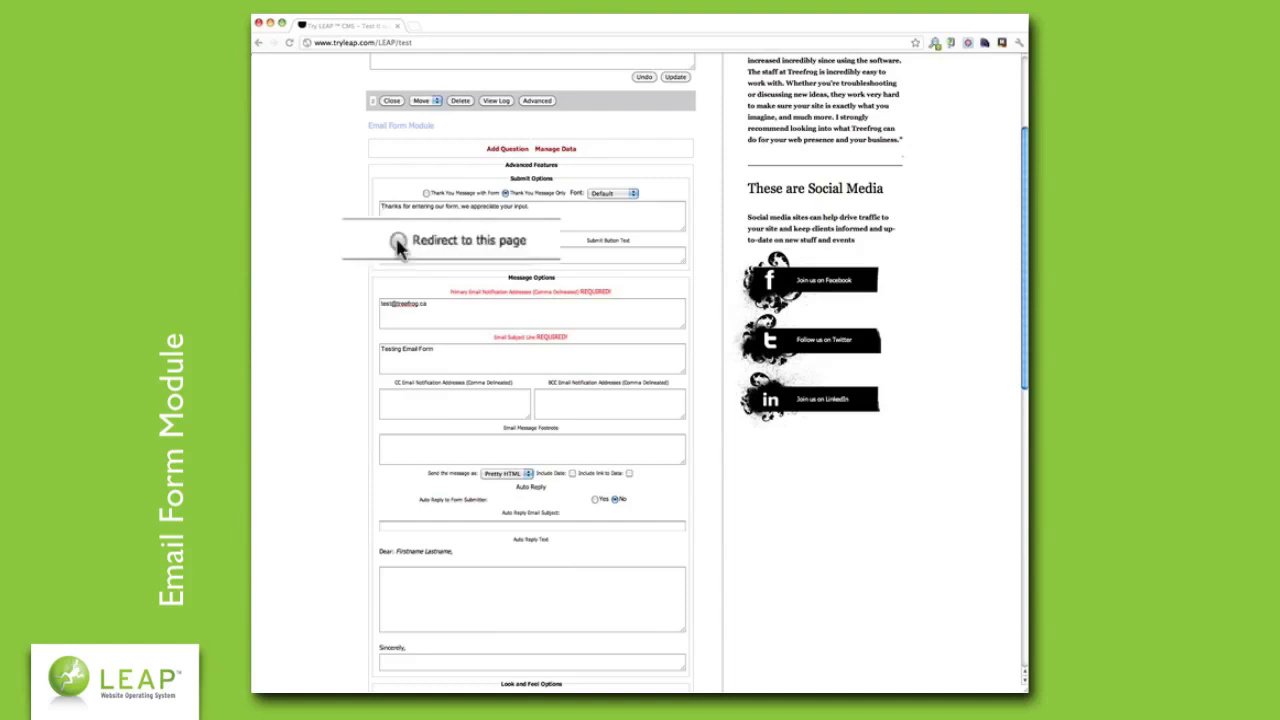
- Try a redirect to /thank-you and set the submit button text to 'Enter'
{"action": "left_click", "coordinate": [429, 240]}
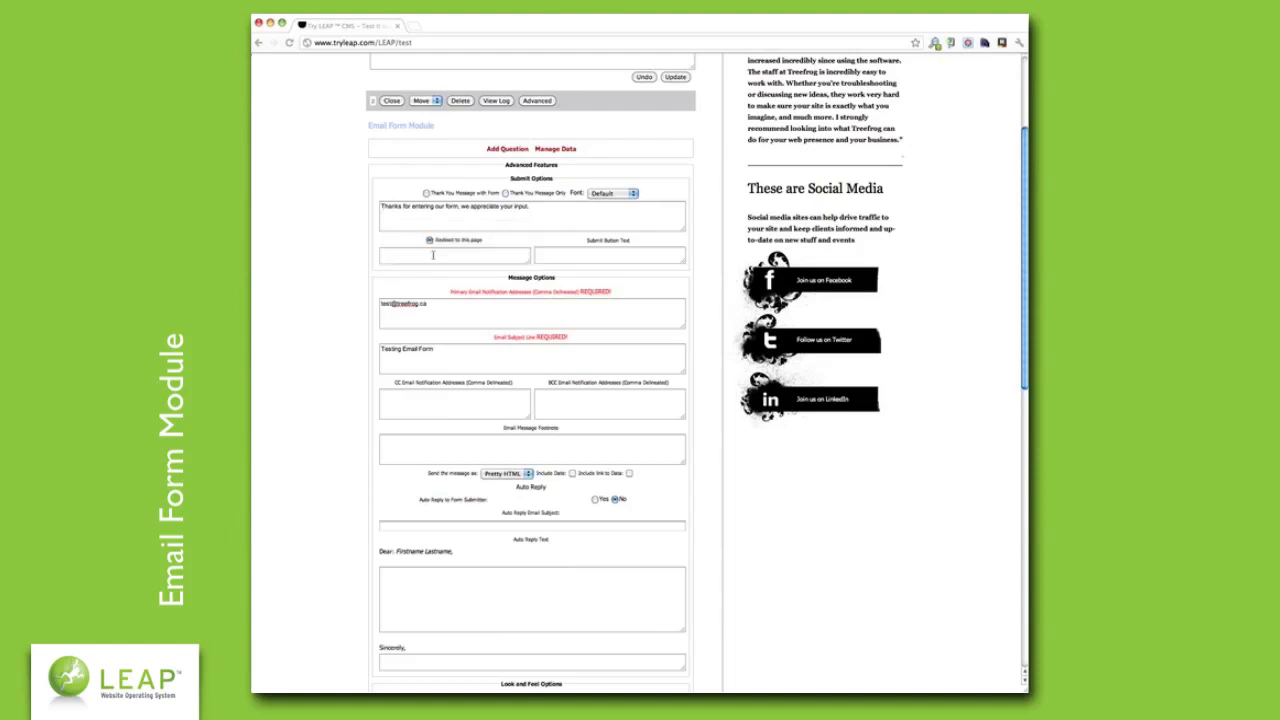
{"action": "left_click", "coordinate": [433, 255]}
{"action": "type", "text": "/"}
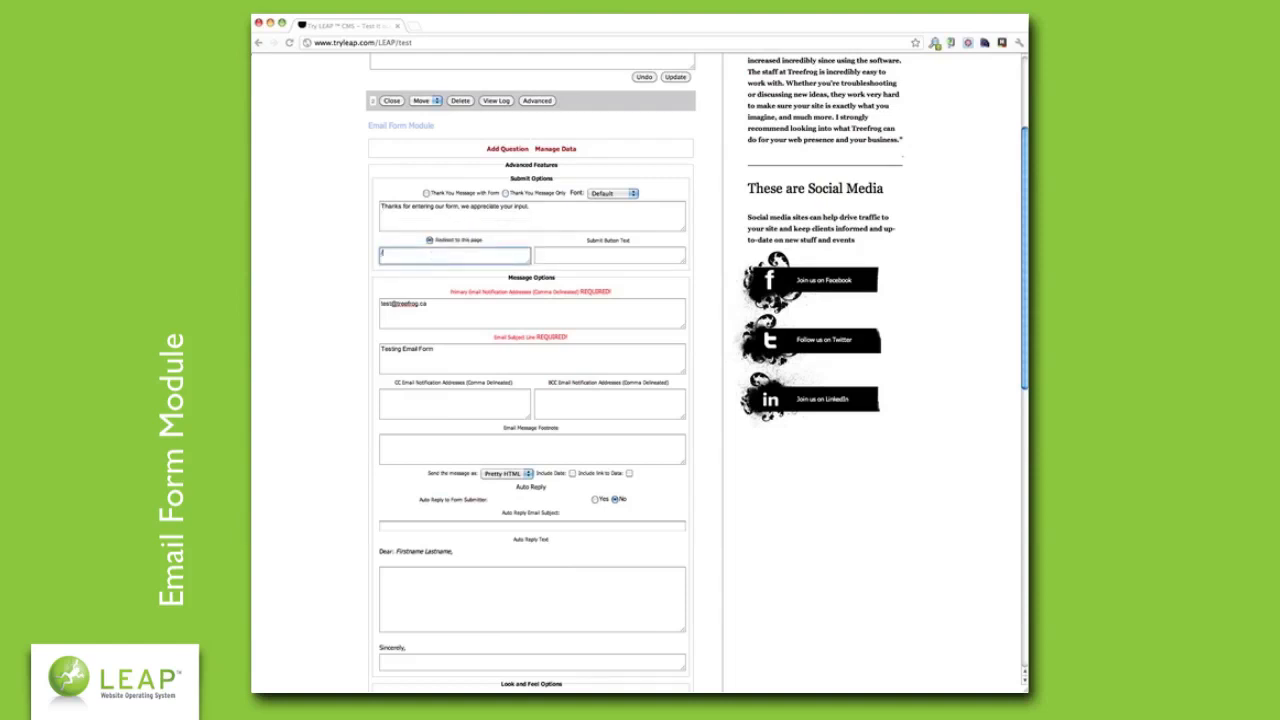
{"action": "type", "text": "thank-you"}
{"action": "left_click", "coordinate": [571, 257]}
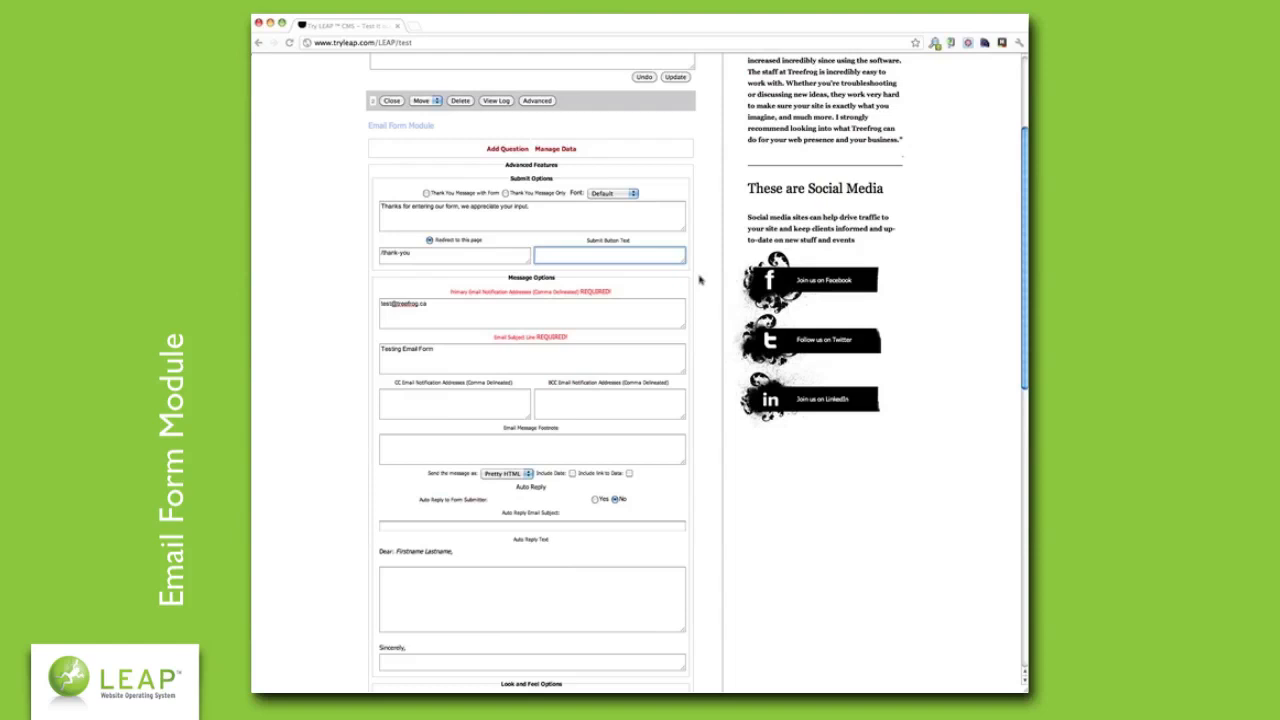
{"action": "type", "text": "Enter"}
{"action": "left_click", "coordinate": [701, 268]}
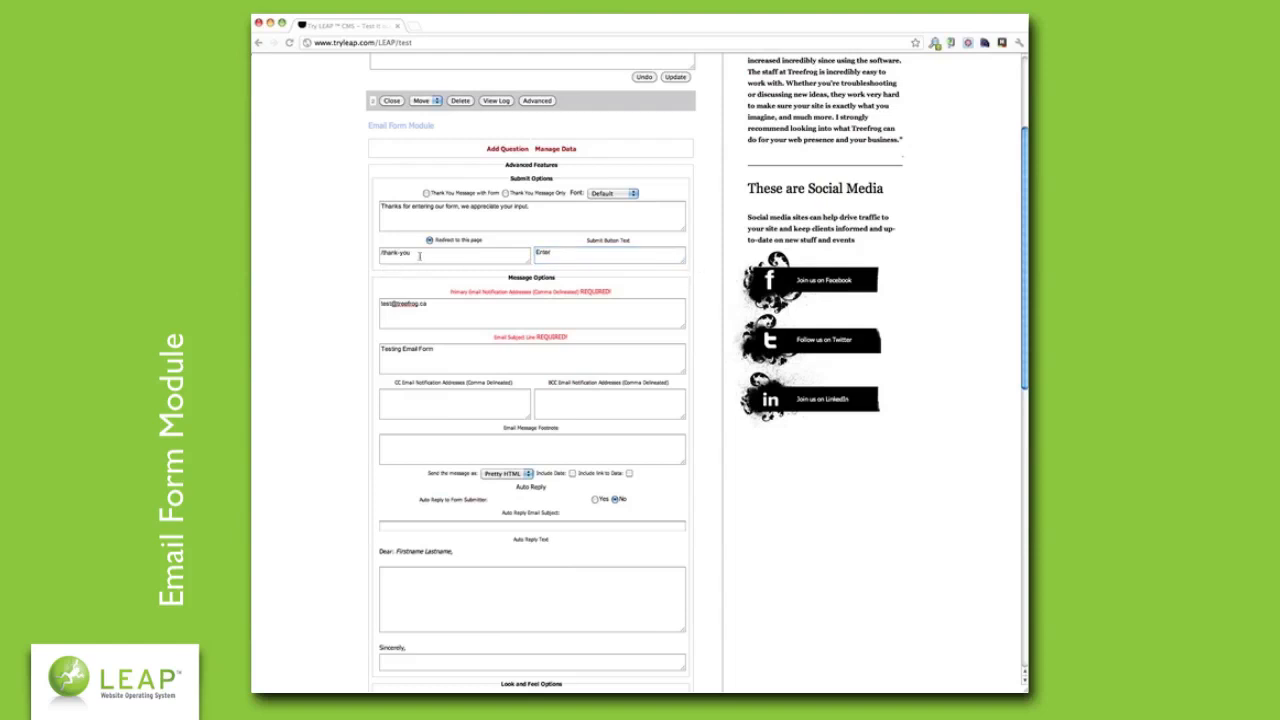
- Revert to Thank You Message Only and clear the redirect page field
{"action": "left_click_drag", "start_coordinate": [530, 207], "coordinate": [379, 207]}
{"action": "left_click_drag", "start_coordinate": [416, 255], "coordinate": [338, 255]}
{"action": "left_click", "coordinate": [505, 193]}
{"action": "key", "text": "BackSpace"}
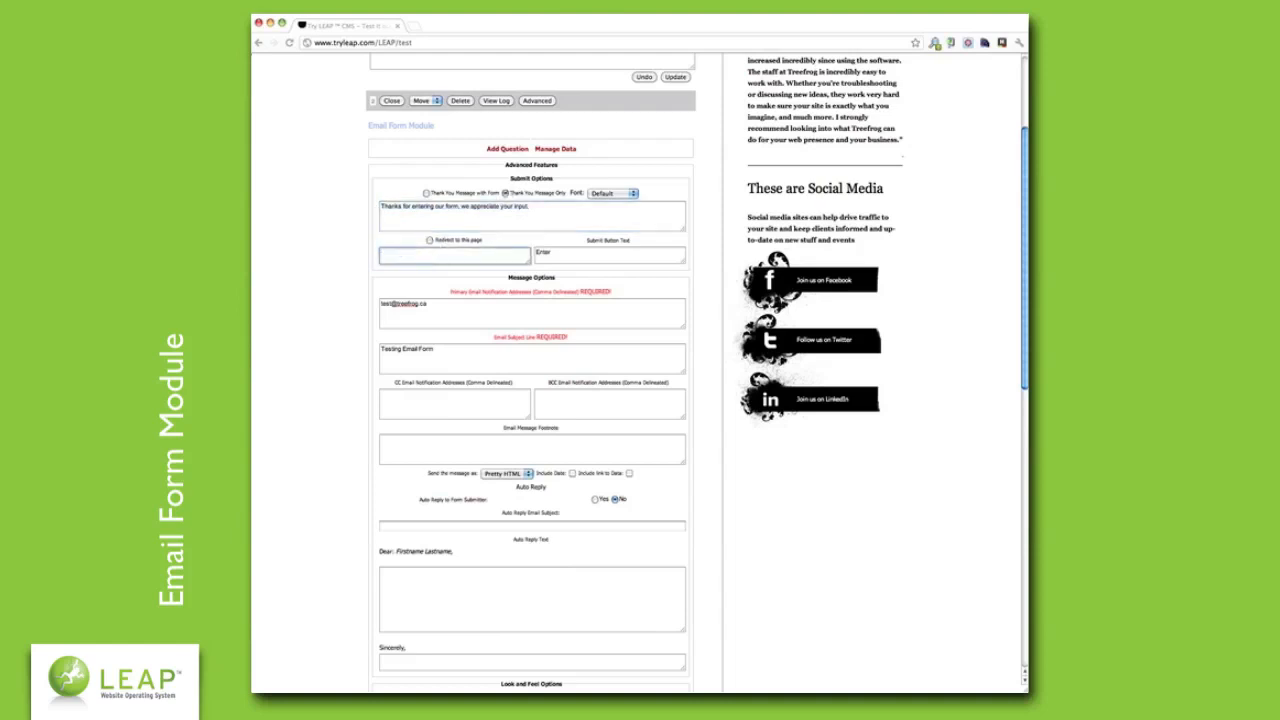
{"action": "left_click", "coordinate": [338, 258]}
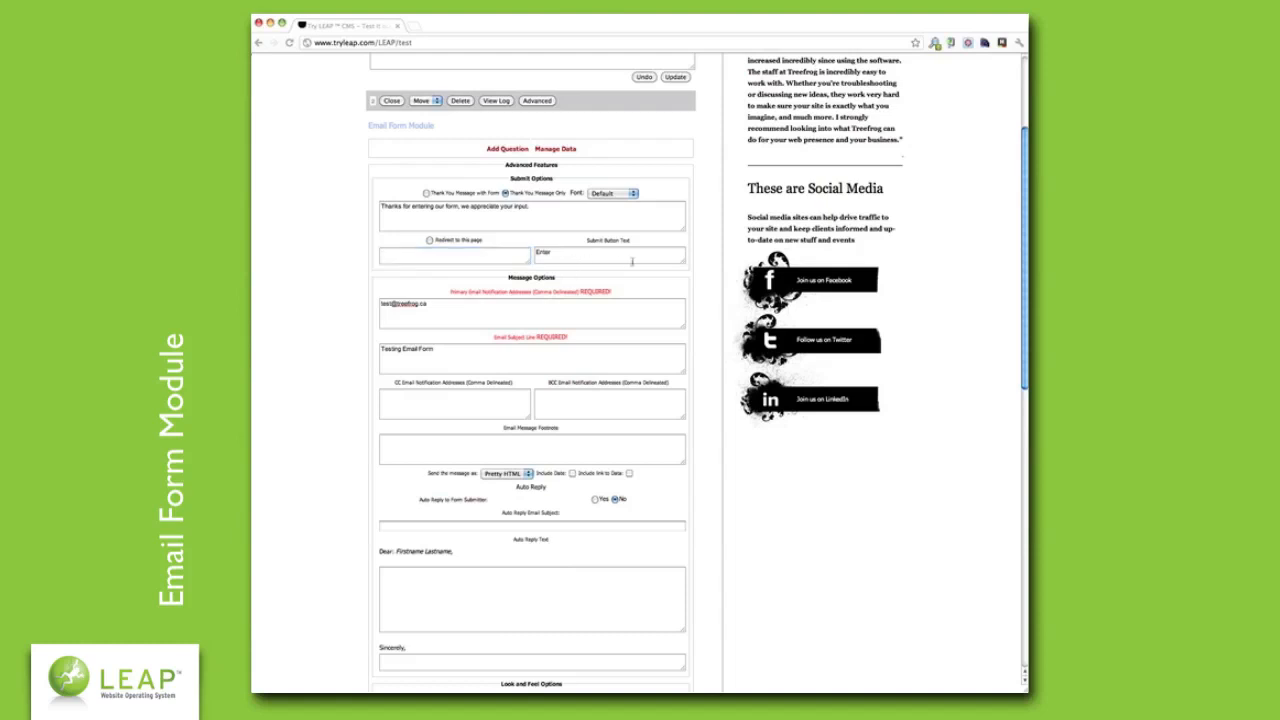
{"action": "left_click", "coordinate": [432, 253]}
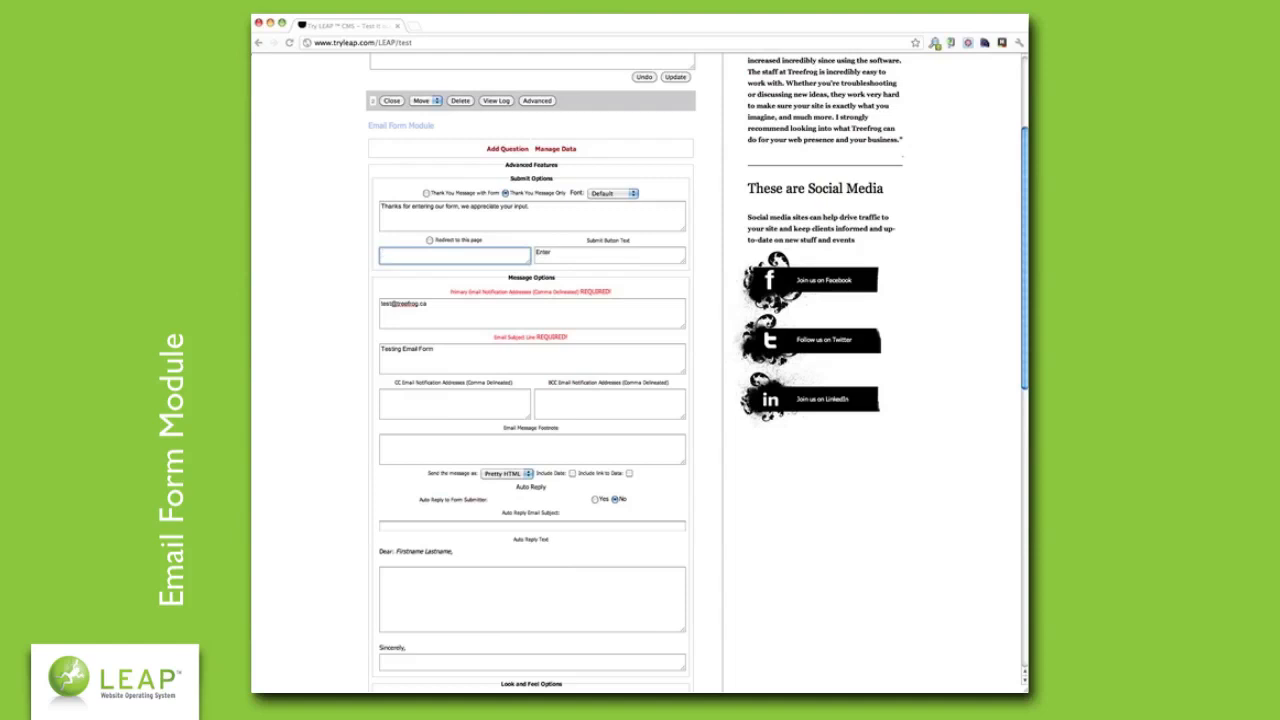
- Enter the CC notification e-mail address, leaving the BCC field blank
{"action": "left_click", "coordinate": [367, 287]}
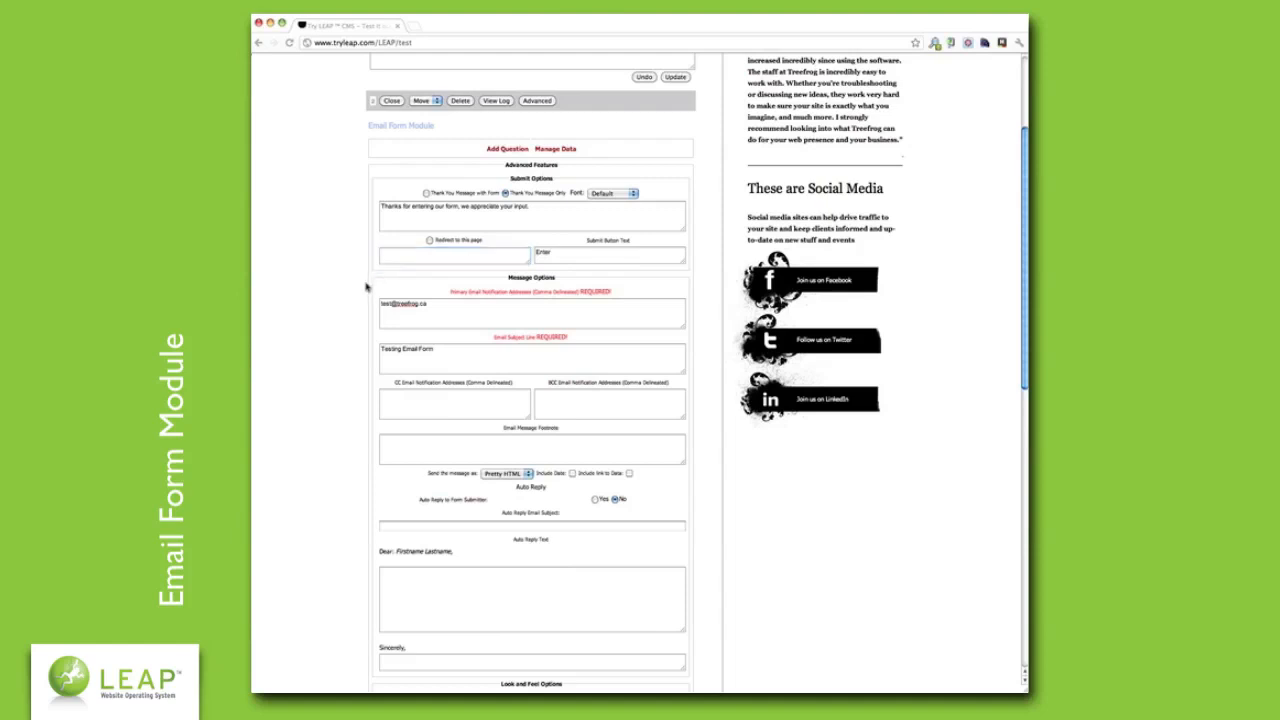
{"action": "scroll", "coordinate": [366, 287], "scroll_direction": "down", "scroll_amount": 3}
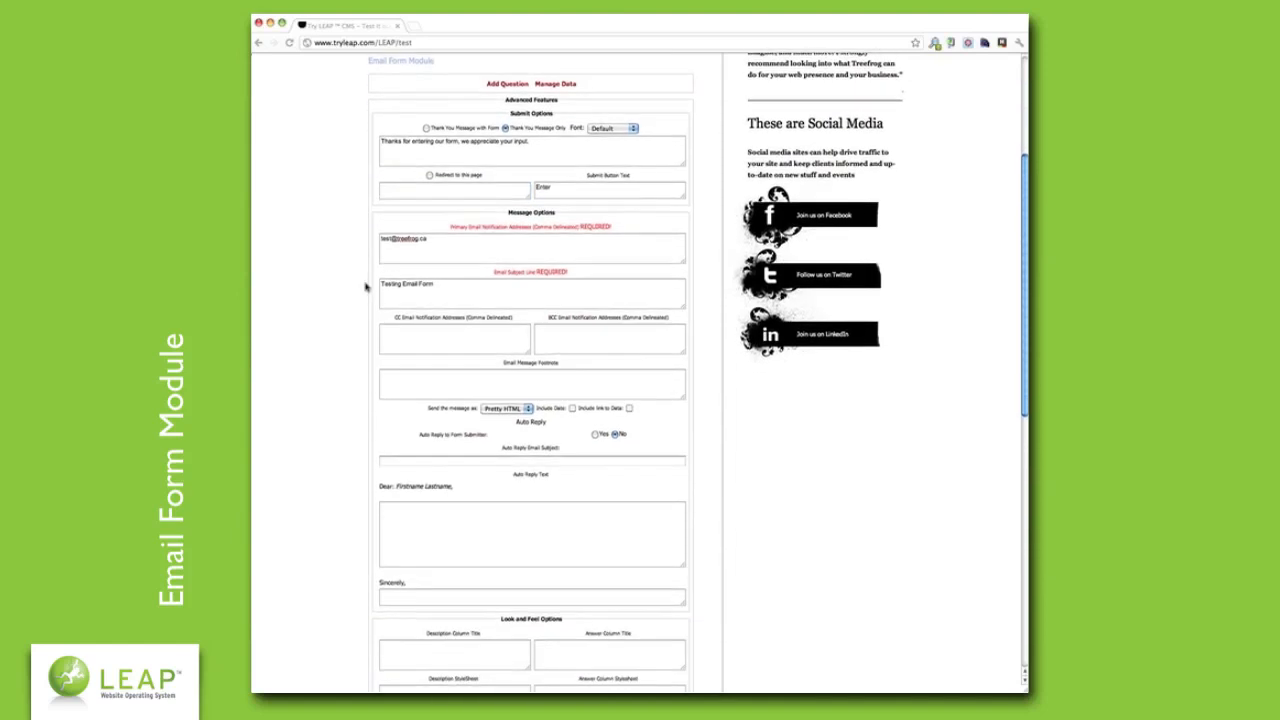
{"action": "left_click", "coordinate": [465, 331]}
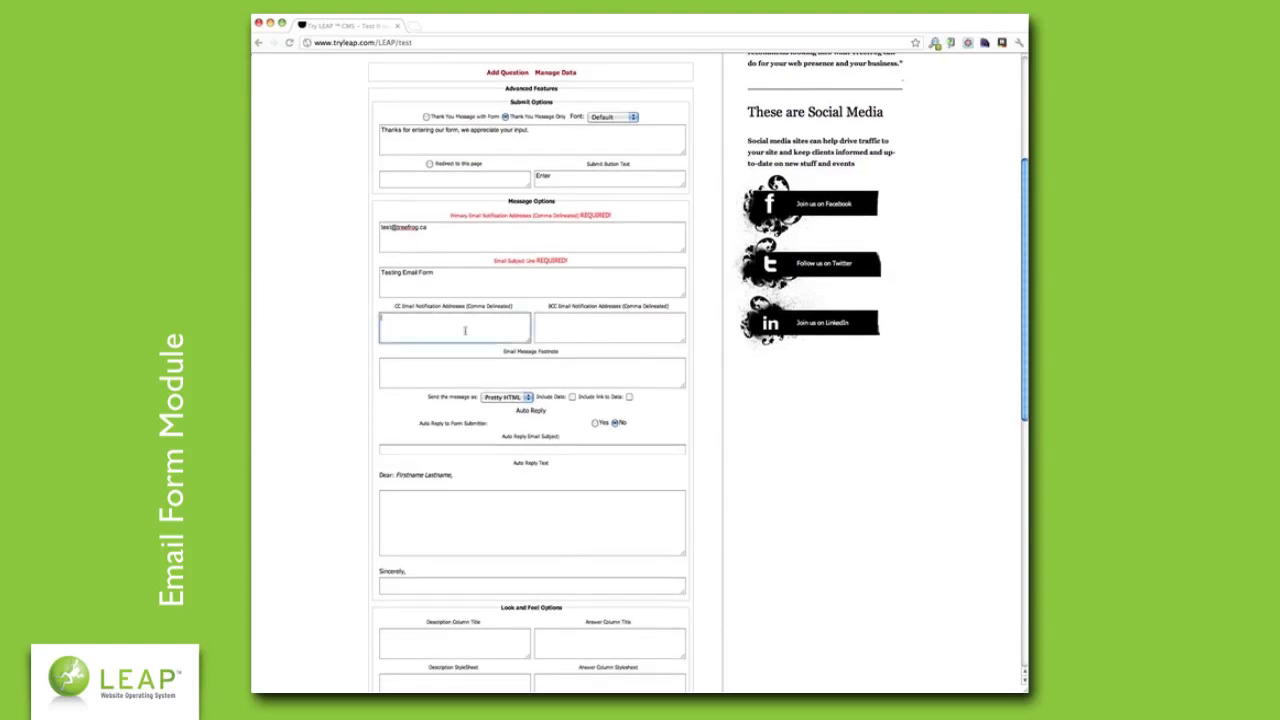
{"action": "key", "text": "Tab"}
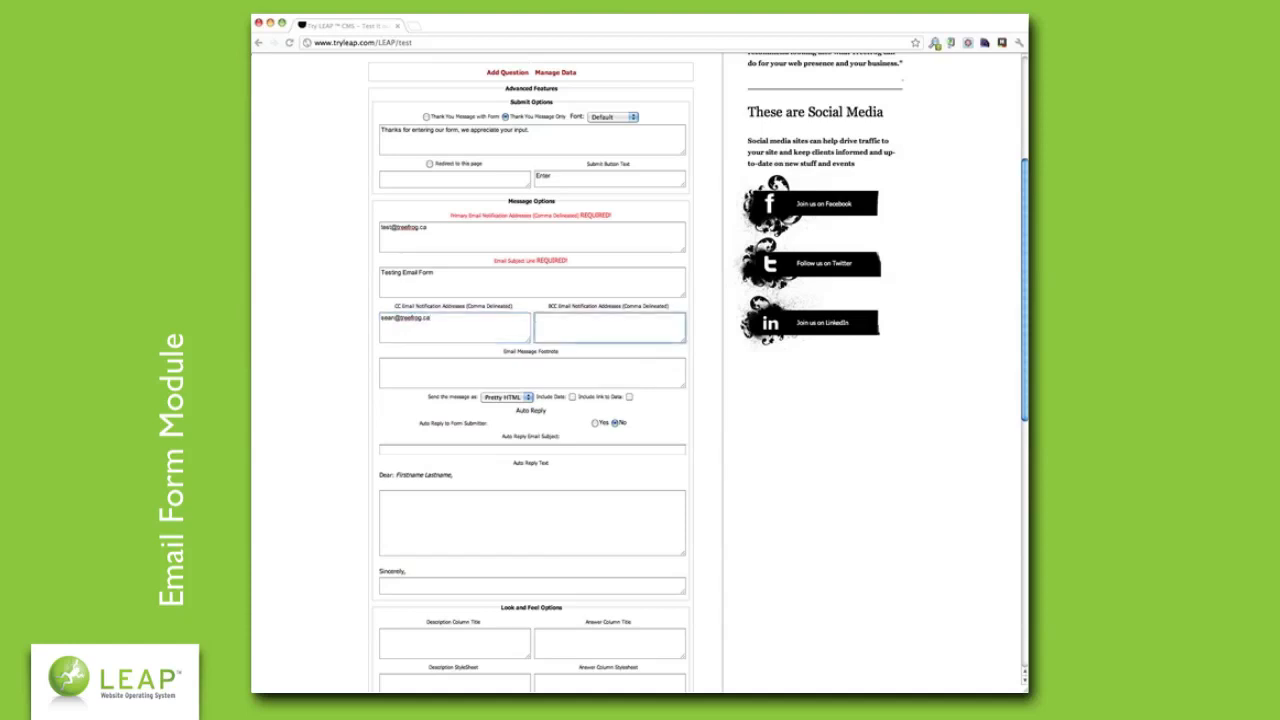
{"action": "left_click", "coordinate": [367, 353]}
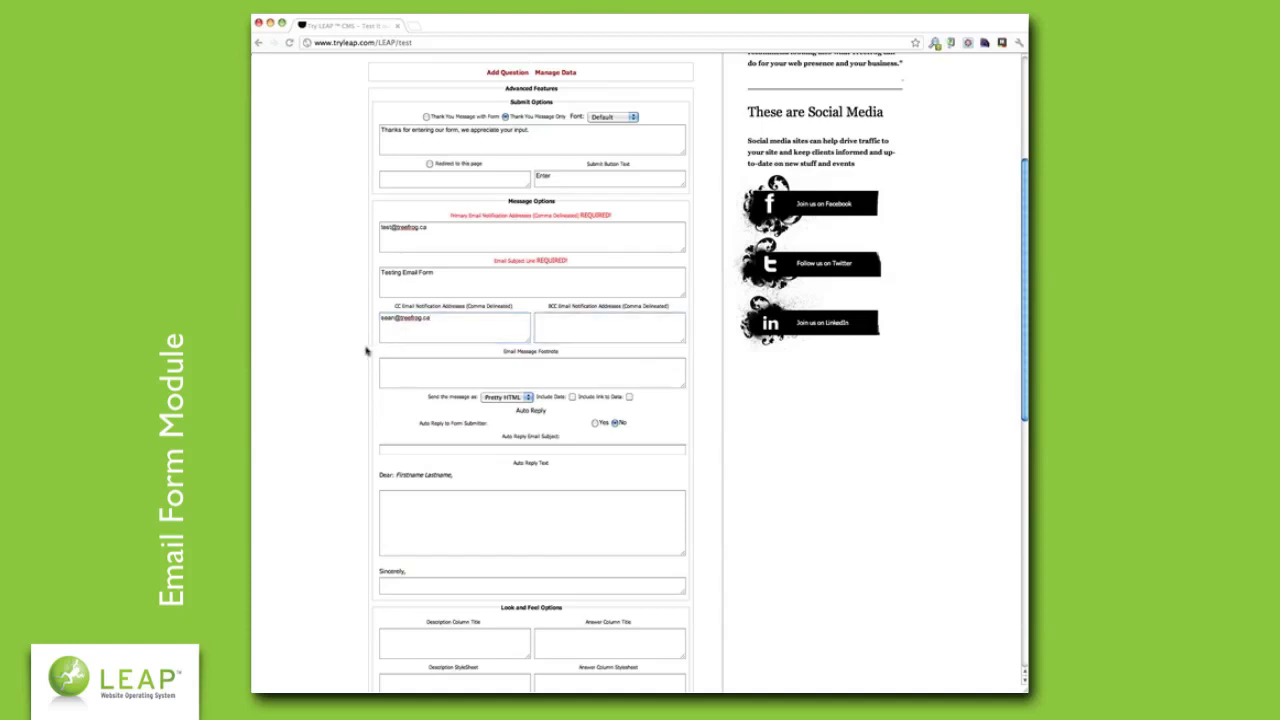
- Set the footnote to 'File under Testing Email form' and check Include Date and Include link to Data
{"action": "left_click", "coordinate": [402, 384]}
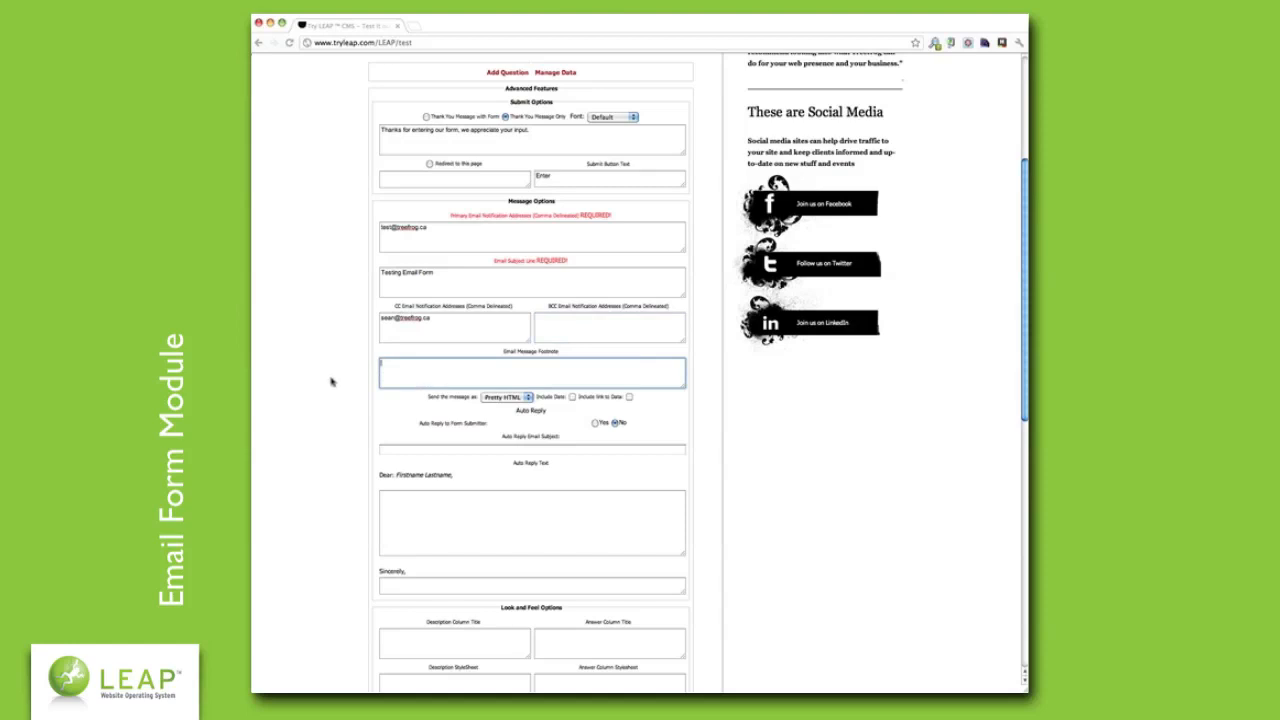
{"action": "type", "text": "File under Testing Email form"}
{"action": "left_click", "coordinate": [351, 384]}
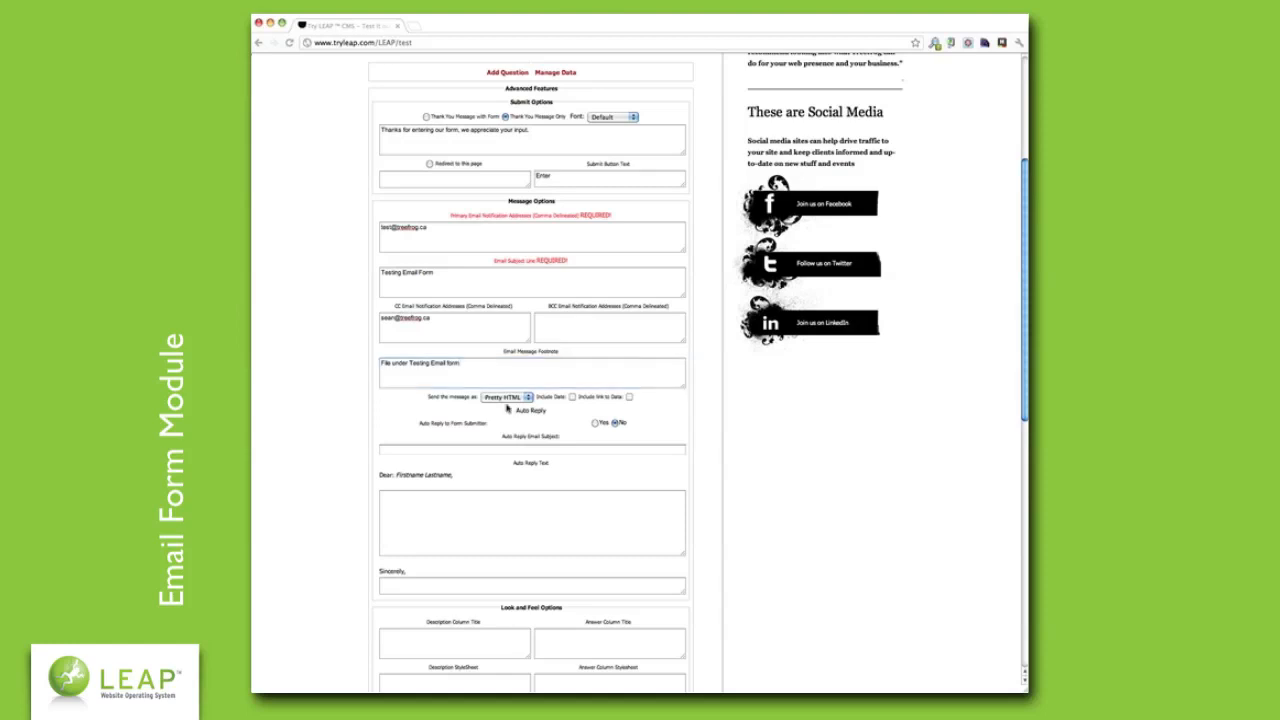
{"action": "left_click", "coordinate": [572, 398]}
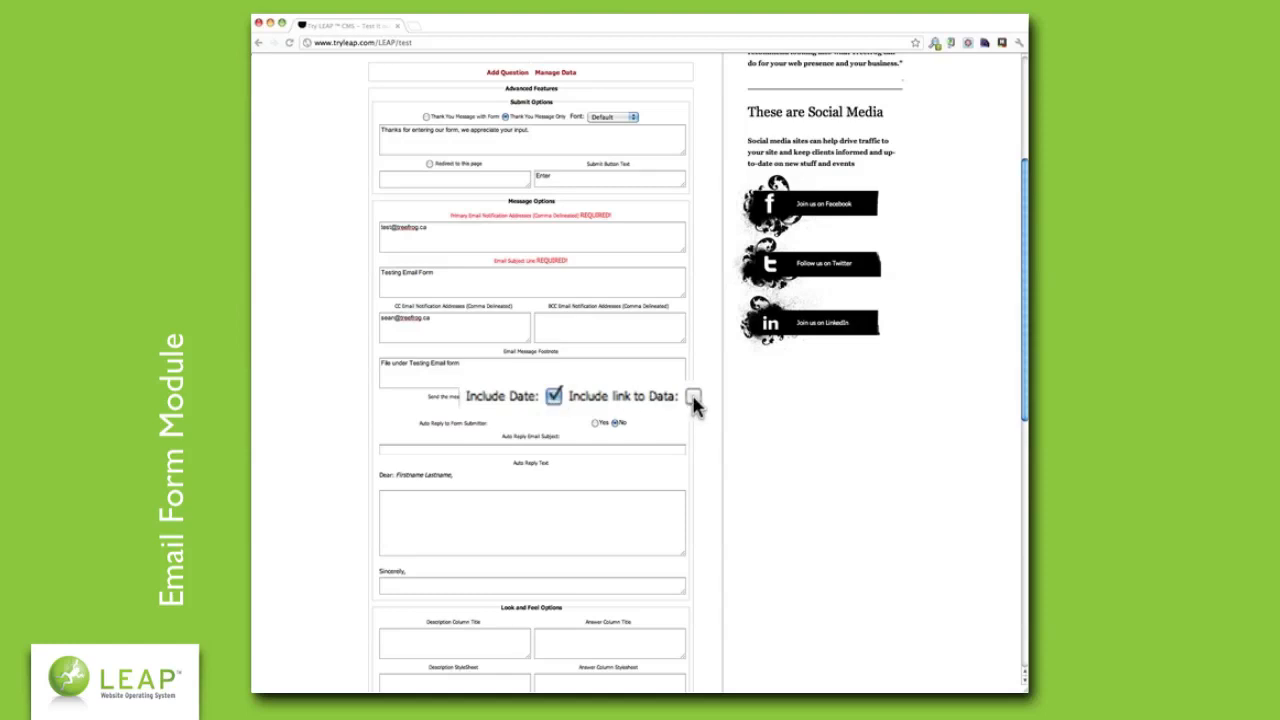
{"action": "left_click", "coordinate": [629, 397]}
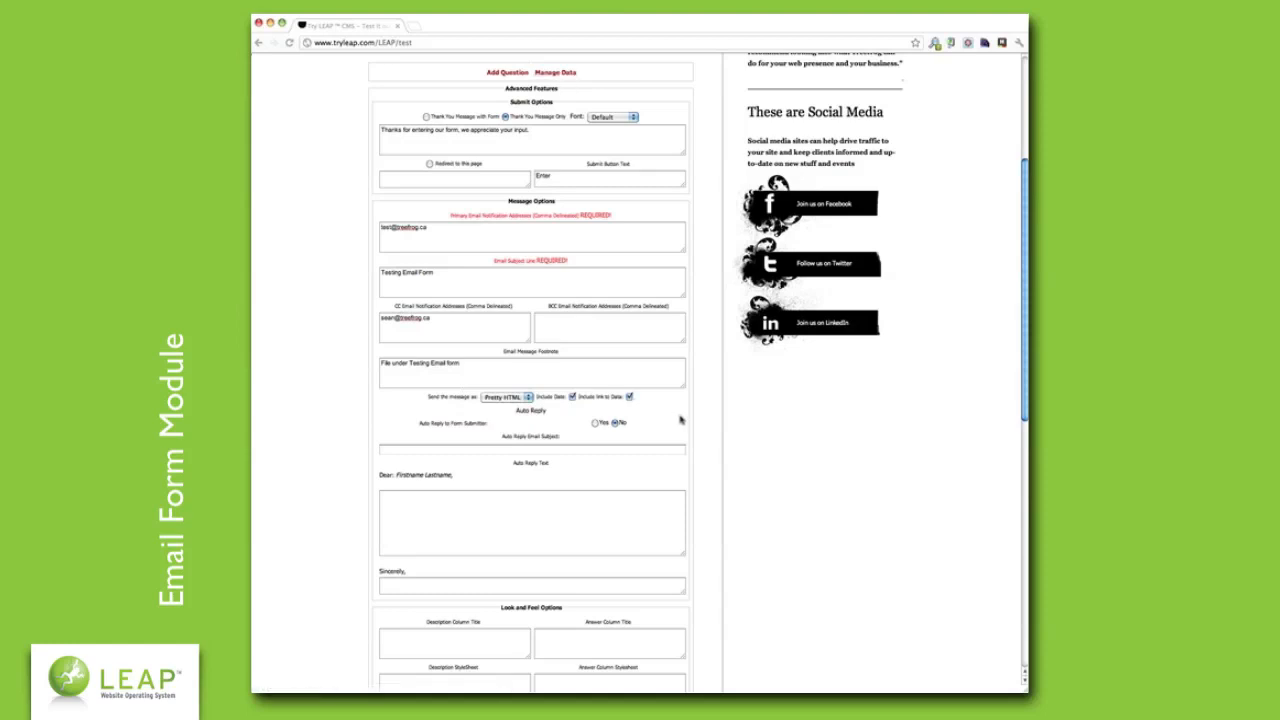
{"action": "scroll", "coordinate": [688, 416], "scroll_direction": "down", "scroll_amount": 2}
{"action": "scroll", "coordinate": [688, 416], "scroll_direction": "down", "scroll_amount": 1}
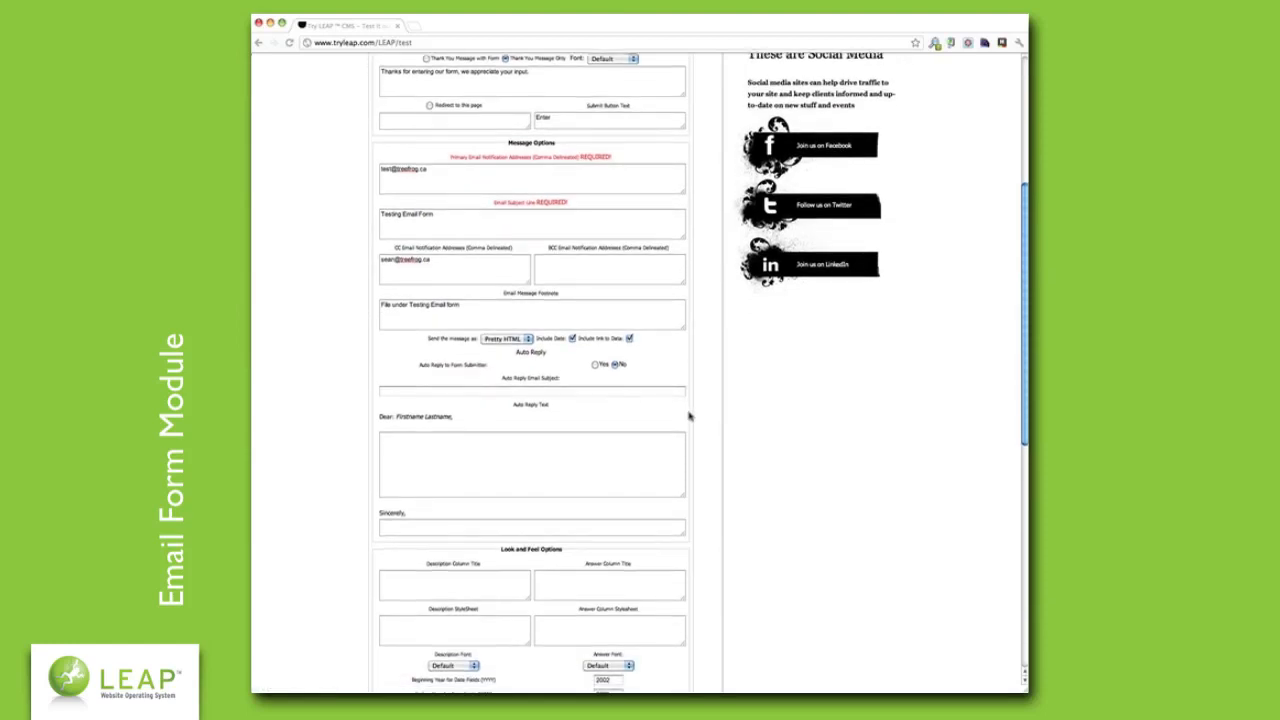
{"action": "scroll", "coordinate": [688, 416], "scroll_direction": "down", "scroll_amount": 1}
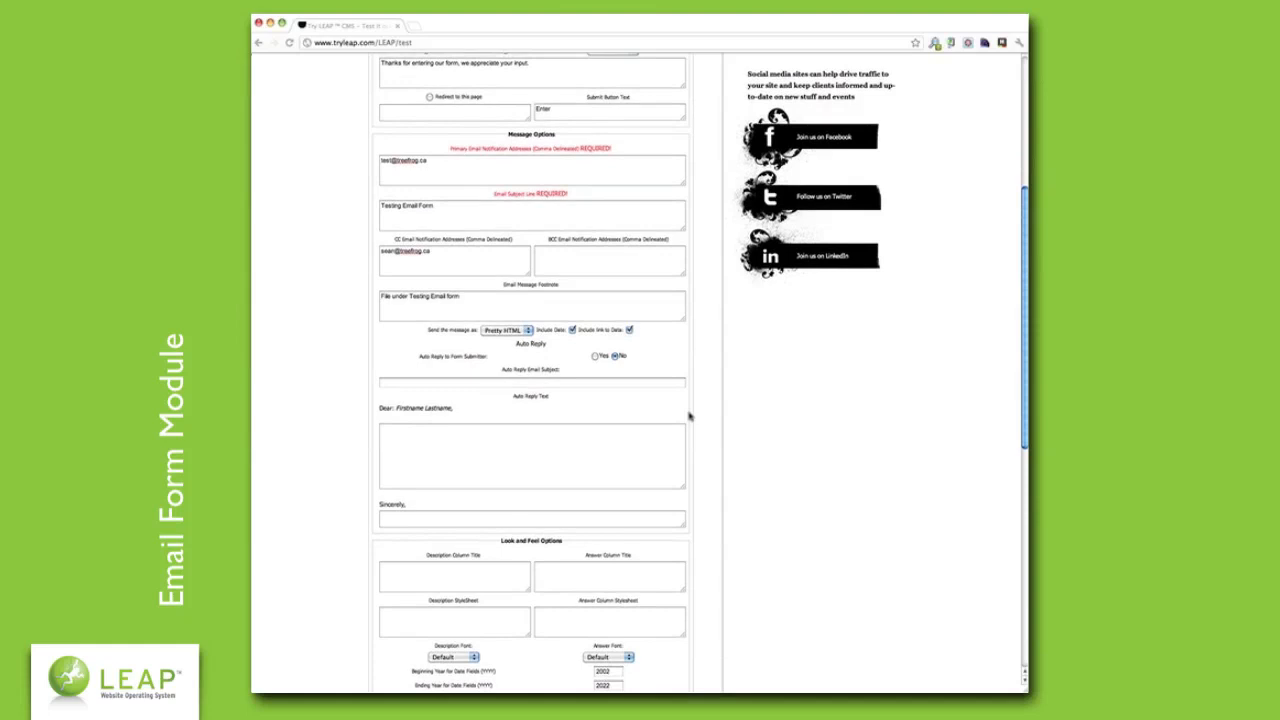
{"action": "left_click", "coordinate": [470, 385]}
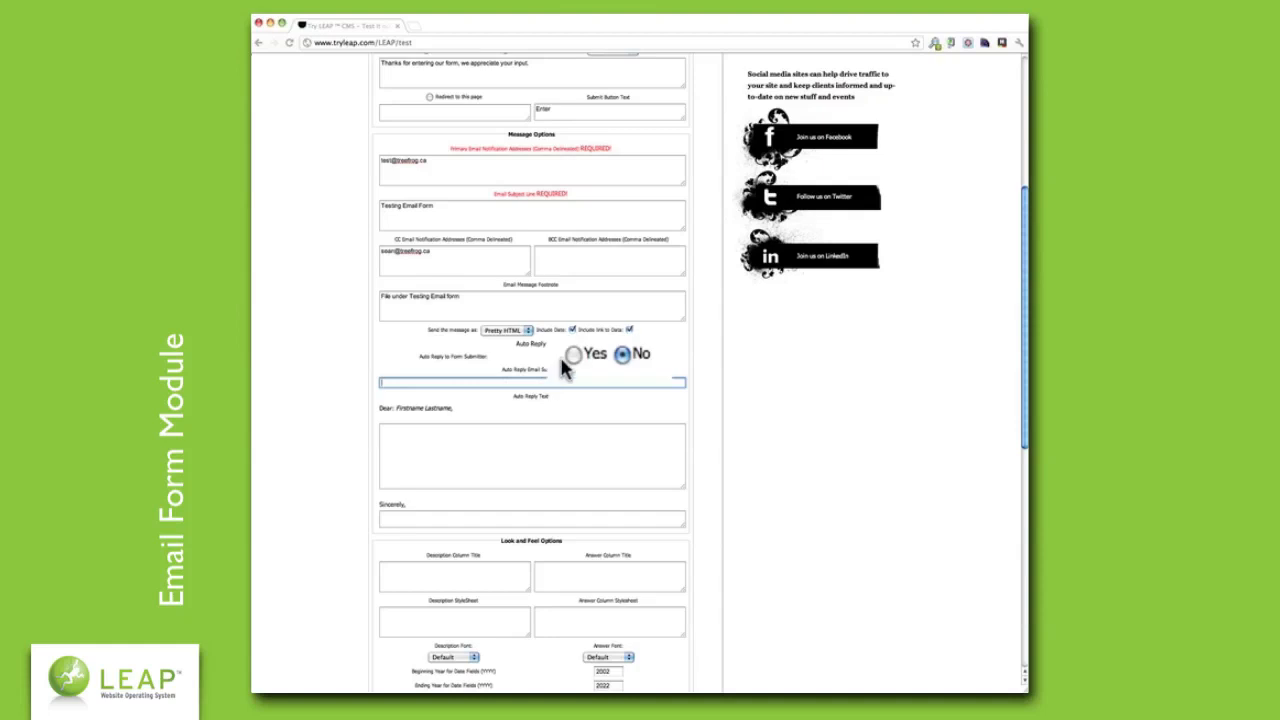
- Turn on auto-reply with subject 'Thanks for entering our form!', text 'We appreciate your input', signed Treefrog Interactive
{"action": "left_click", "coordinate": [595, 356]}
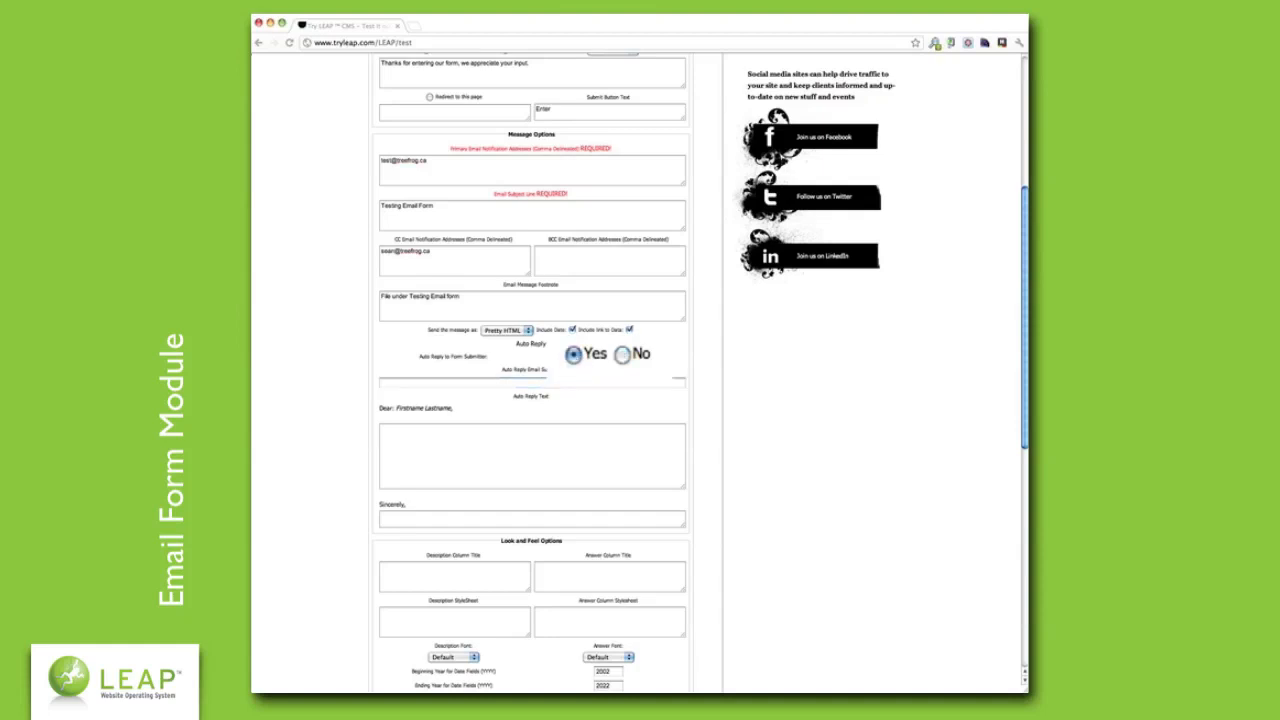
{"action": "left_click", "coordinate": [573, 382]}
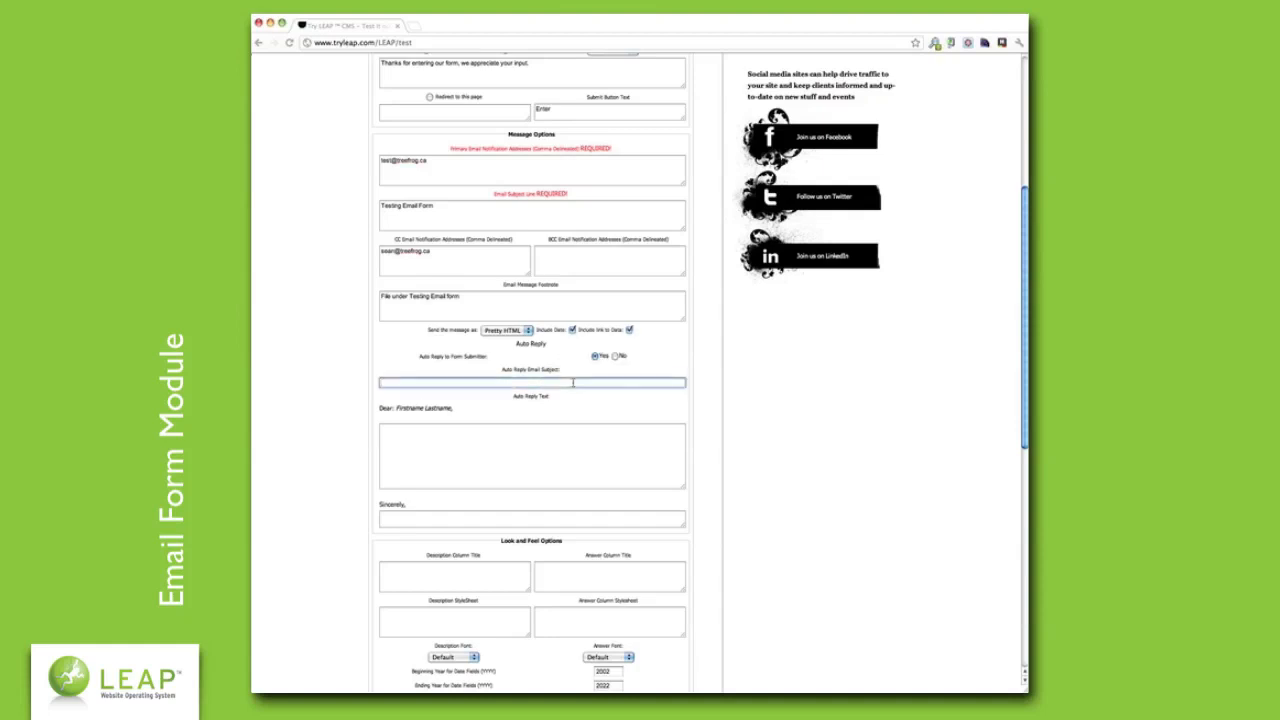
{"action": "type", "text": "Thanks for entering our form!"}
{"action": "key", "text": "Tab"}
{"action": "type", "text": "We"}
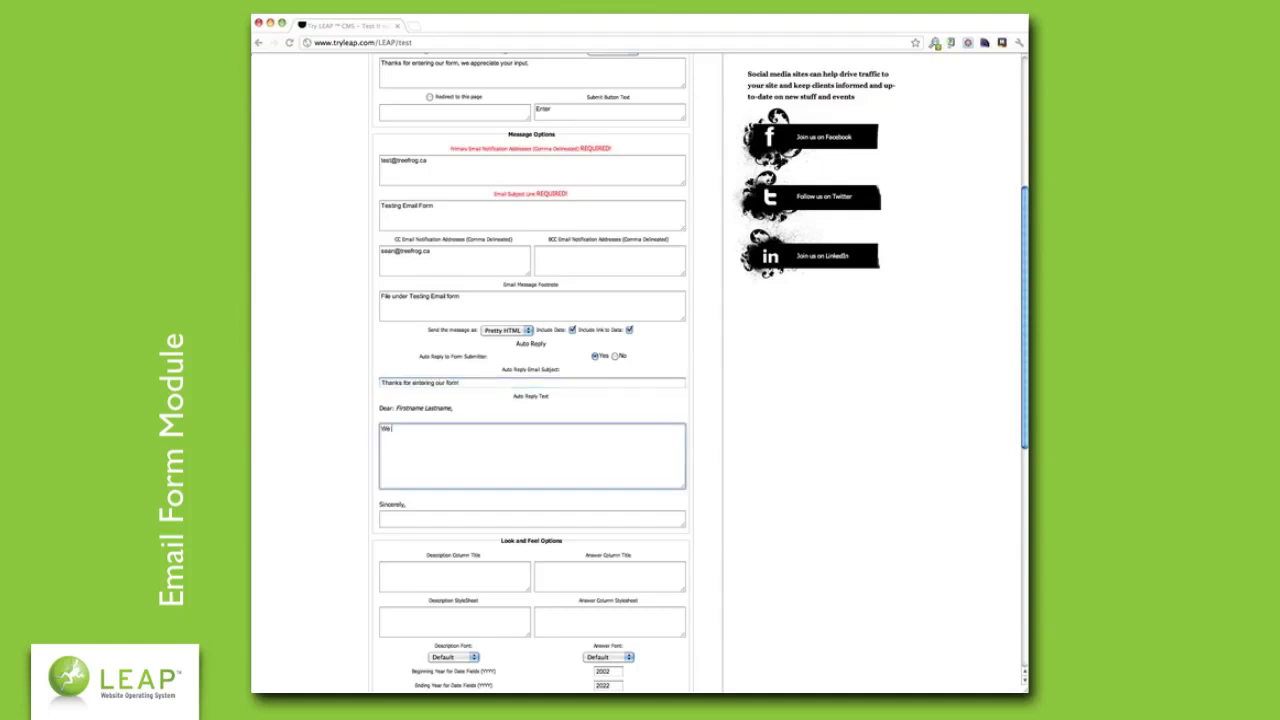
{"action": "type", "text": " appreciate your input"}
{"action": "key", "text": "Tab"}
{"action": "type", "text": "Yreefro"}
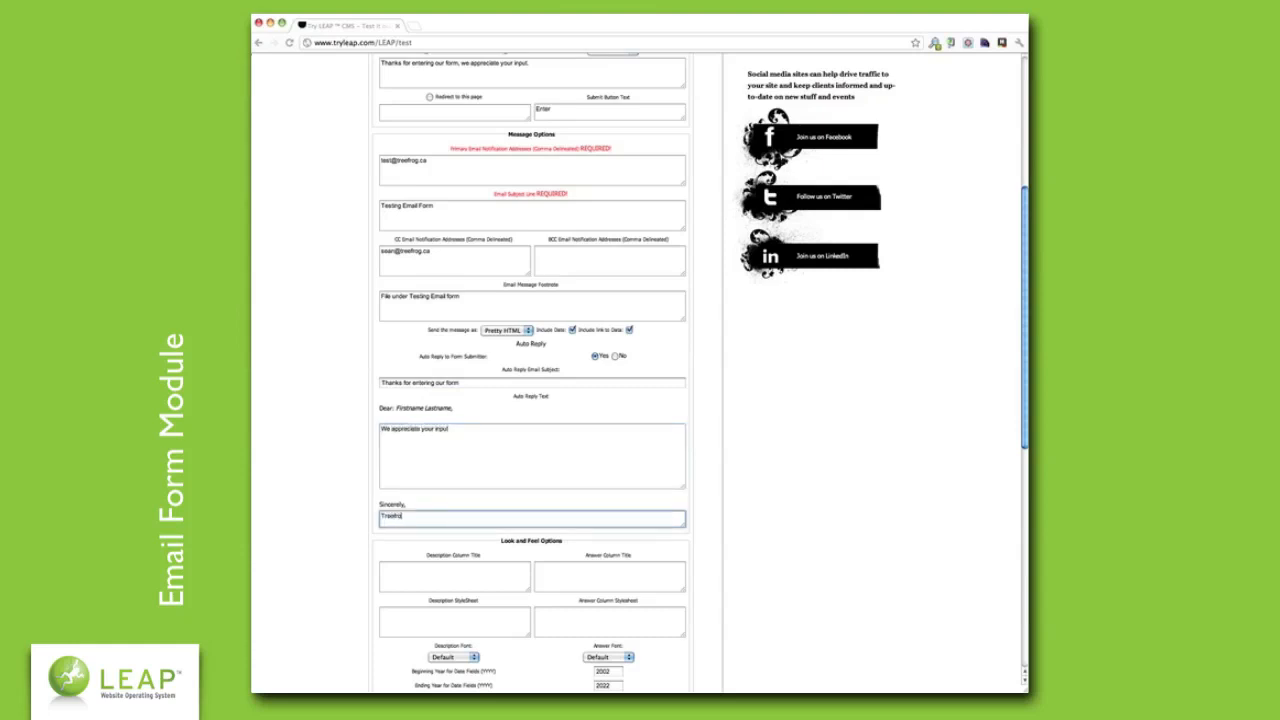
{"action": "type", "text": "g Interactive"}
{"action": "left_click", "coordinate": [709, 491]}
{"action": "scroll", "coordinate": [706, 493], "scroll_direction": "down", "scroll_amount": 3}
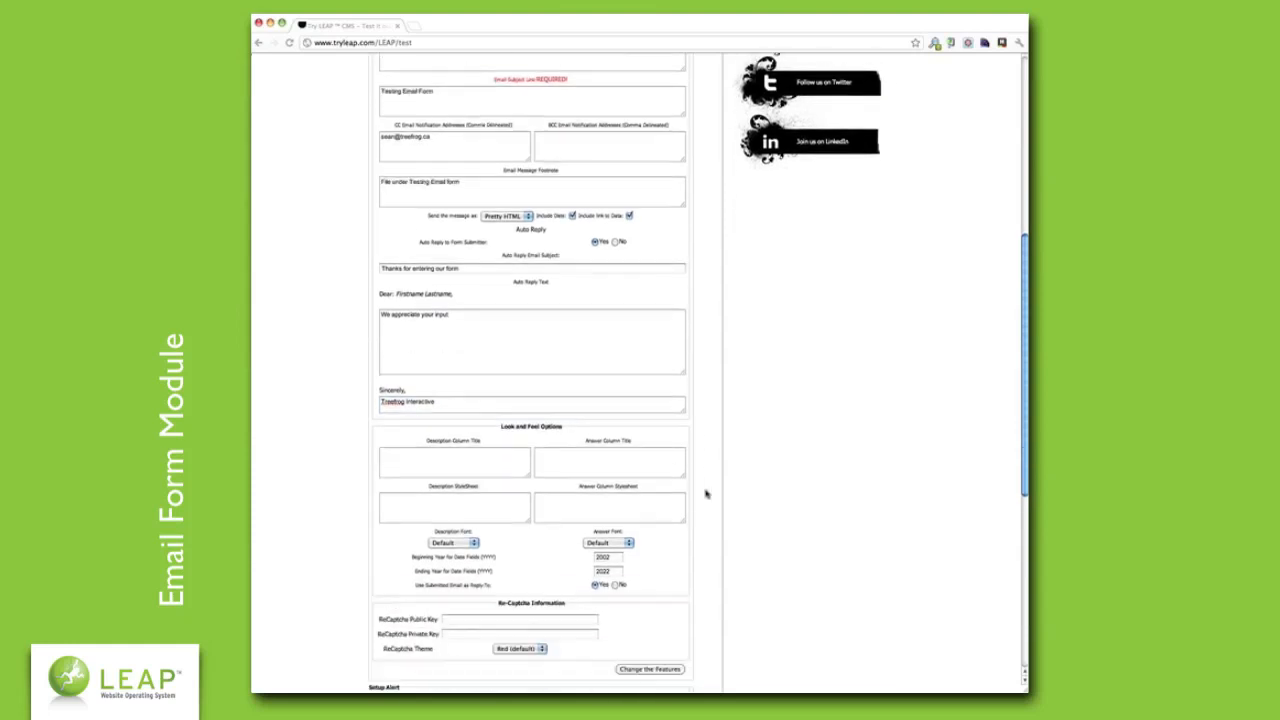
{"action": "scroll", "coordinate": [706, 493], "scroll_direction": "down", "scroll_amount": 1}
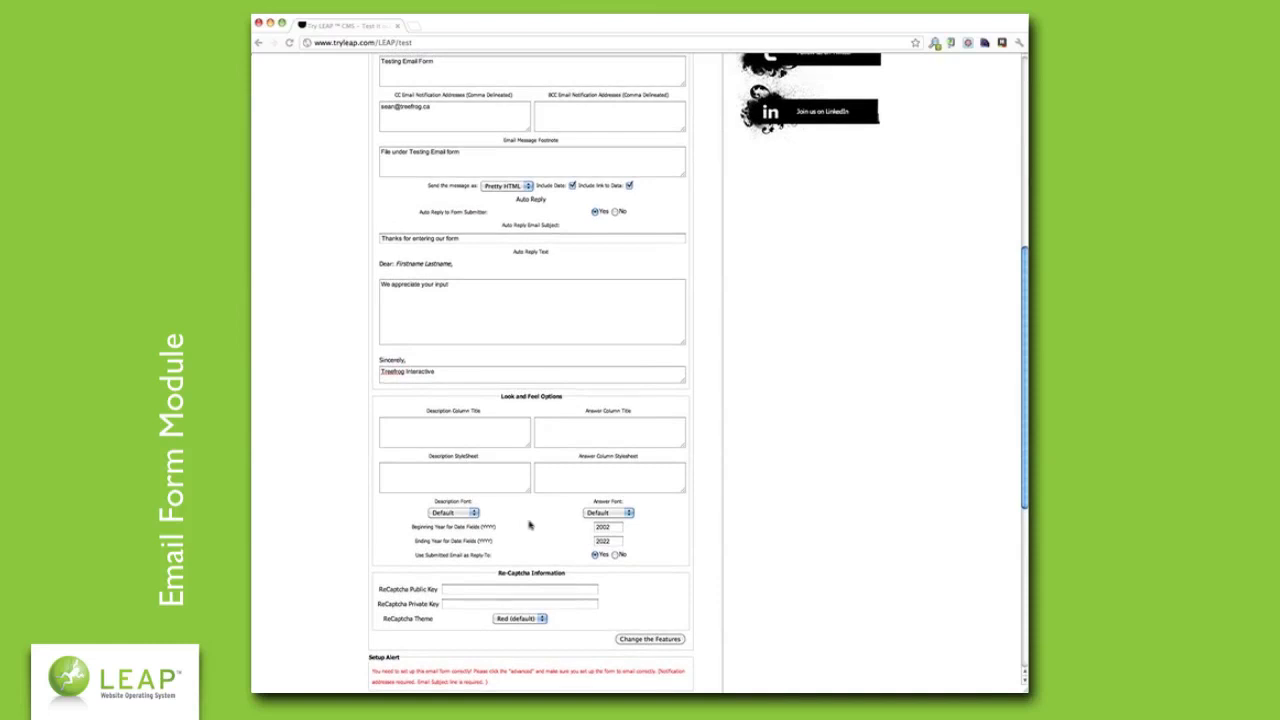
{"action": "left_click", "coordinate": [474, 513]}
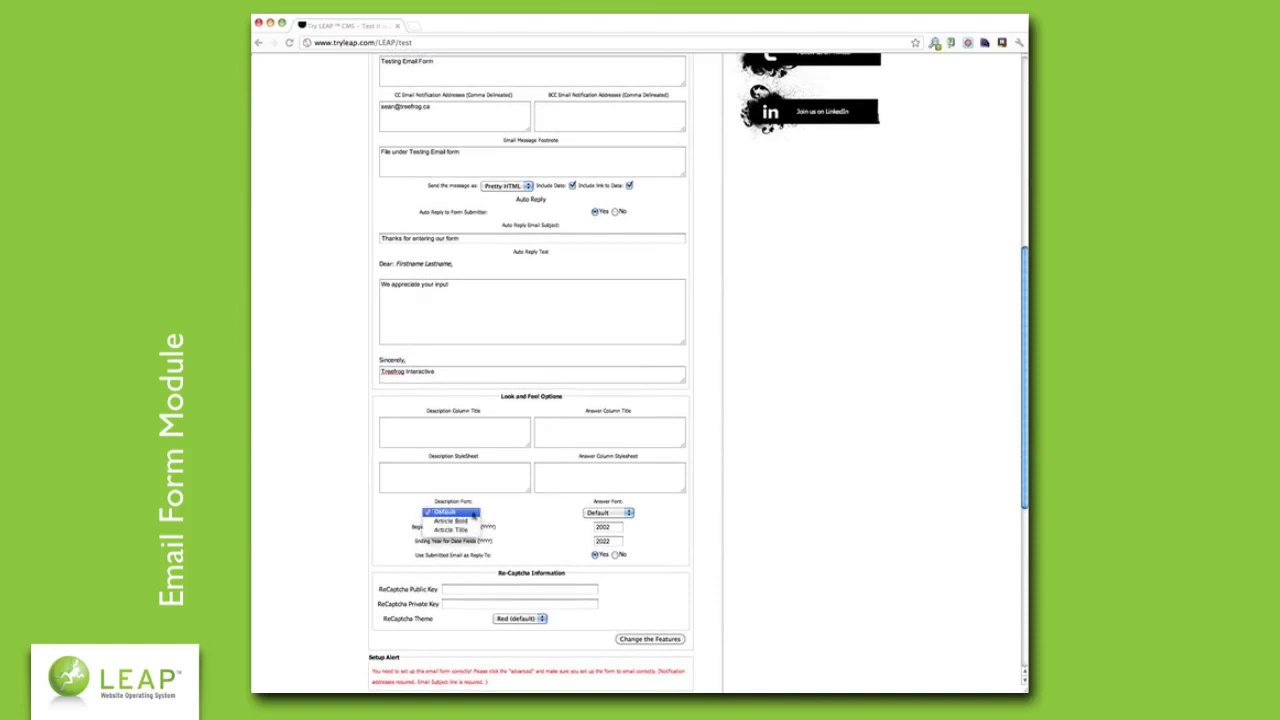
{"action": "left_click", "coordinate": [628, 513]}
{"action": "left_click", "coordinate": [628, 513]}
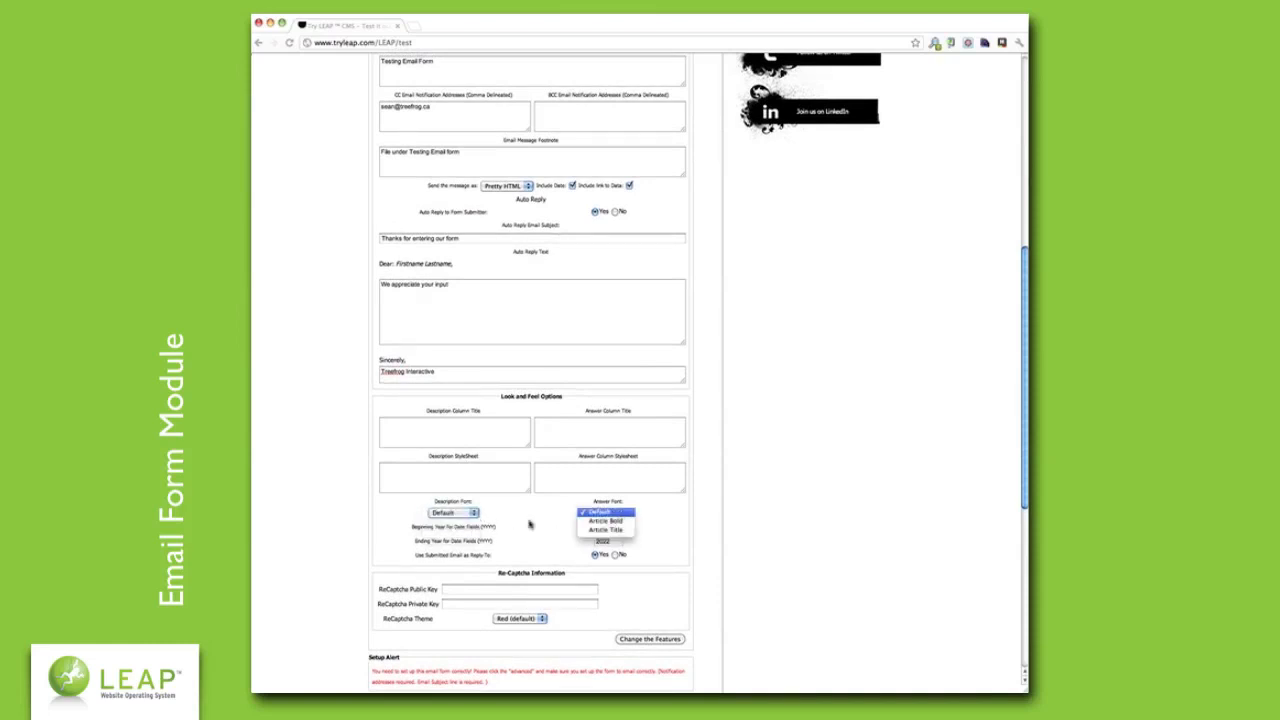
{"action": "left_click", "coordinate": [530, 524]}
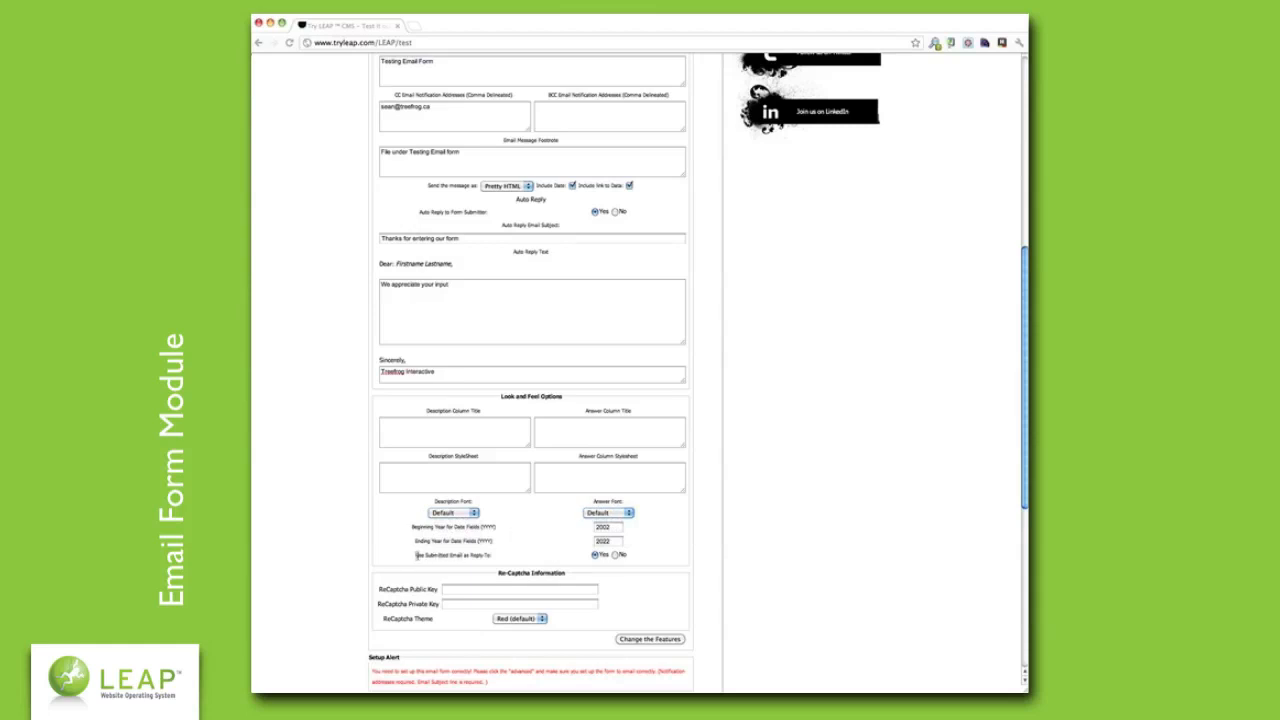
{"action": "left_click_drag", "start_coordinate": [414, 555], "coordinate": [639, 558]}
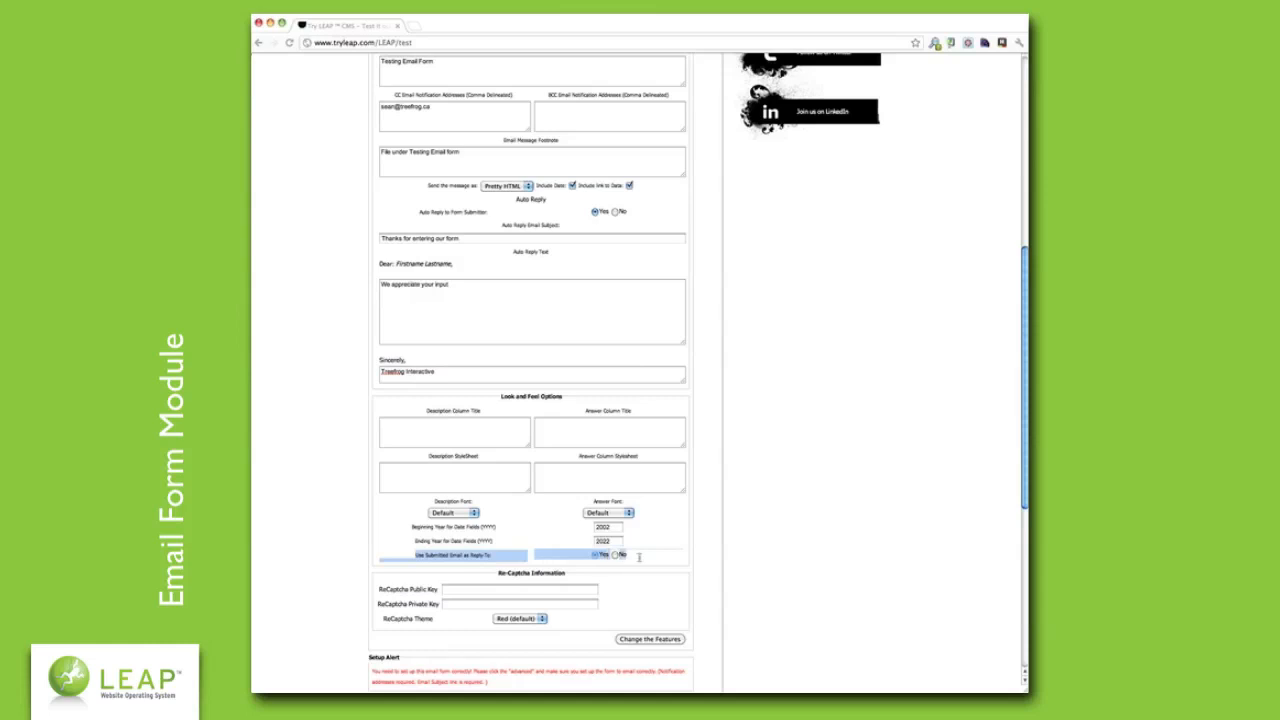
{"action": "left_click", "coordinate": [668, 560]}
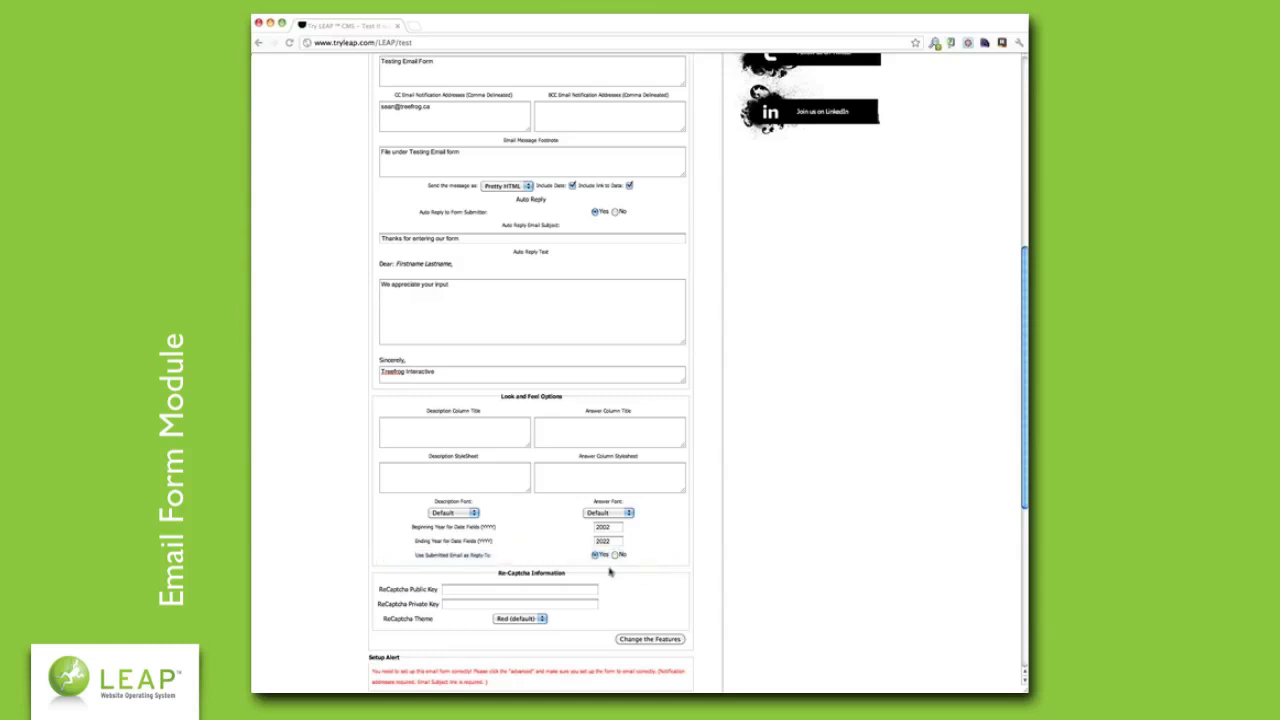
{"action": "left_click", "coordinate": [470, 590]}
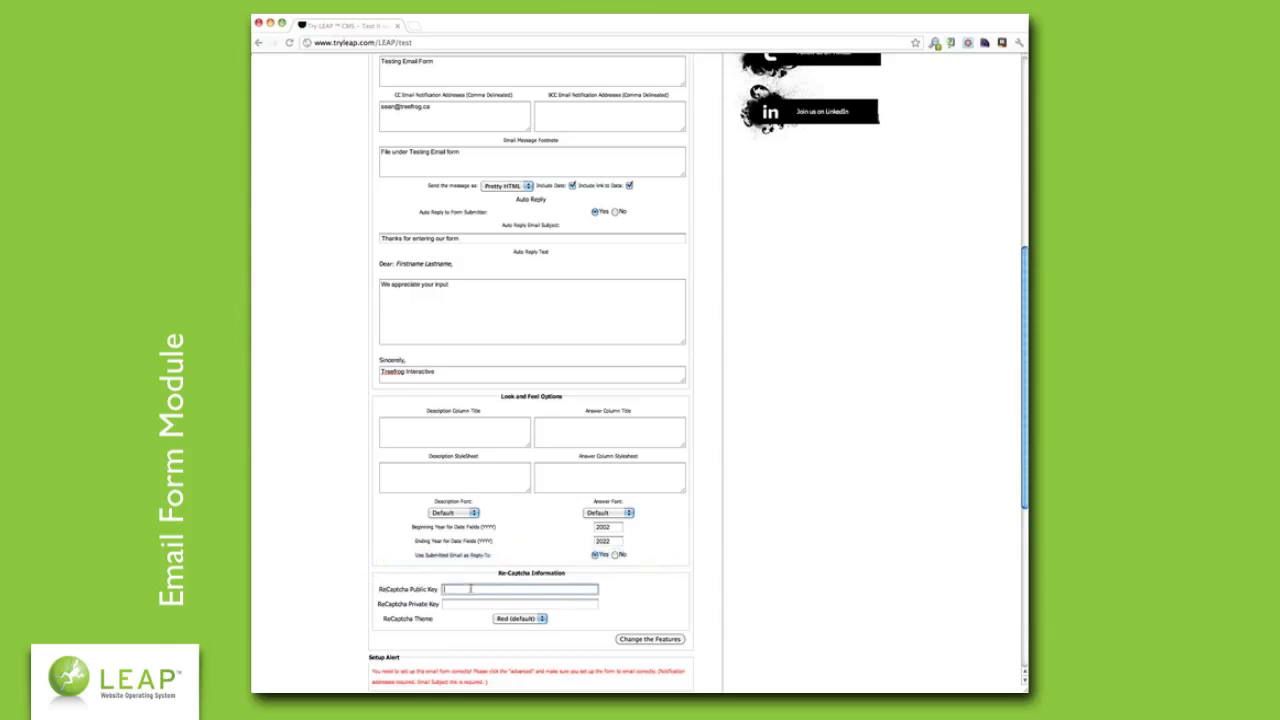
{"action": "left_click", "coordinate": [367, 589]}
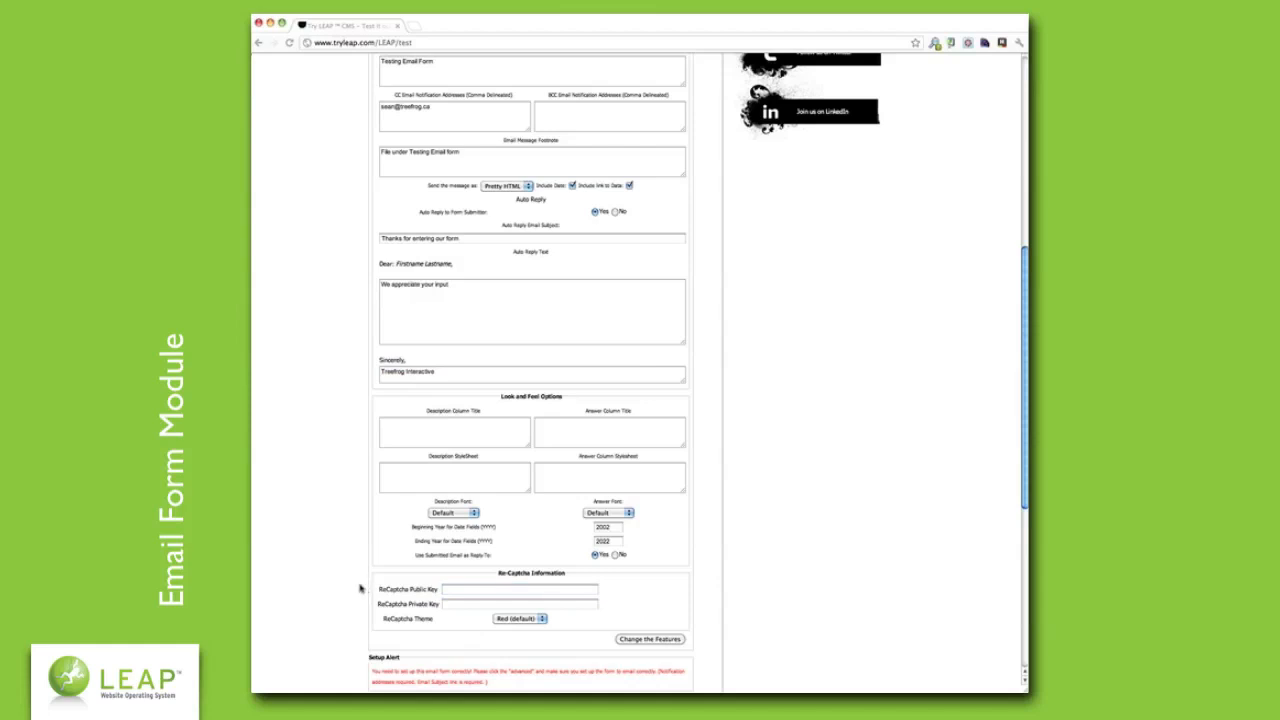
{"action": "left_click", "coordinate": [478, 589]}
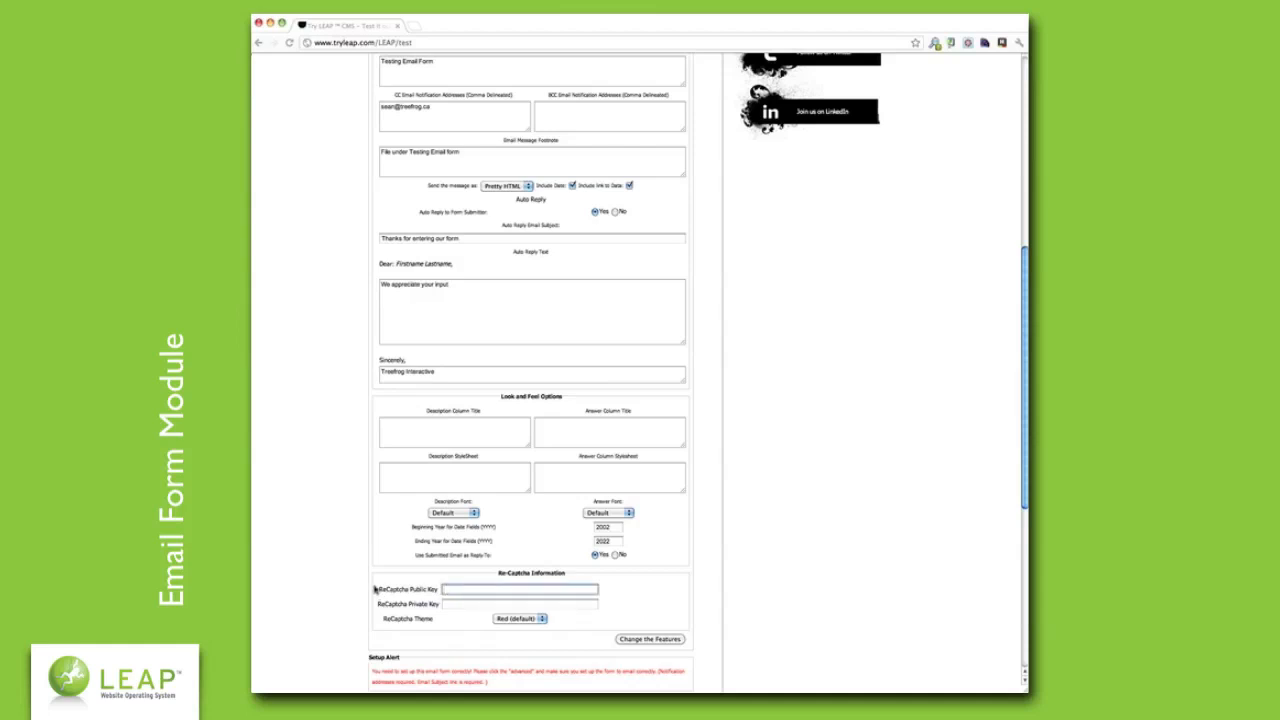
{"action": "left_click", "coordinate": [375, 589]}
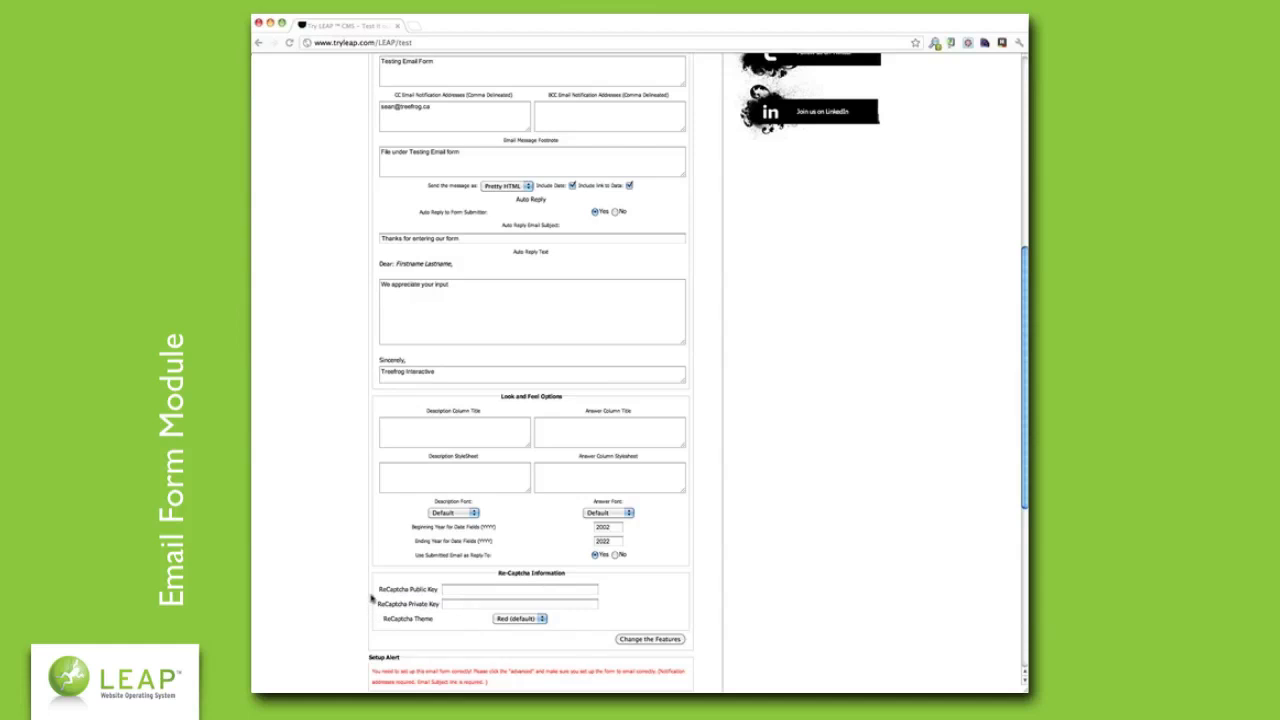
{"action": "left_click", "coordinate": [465, 590]}
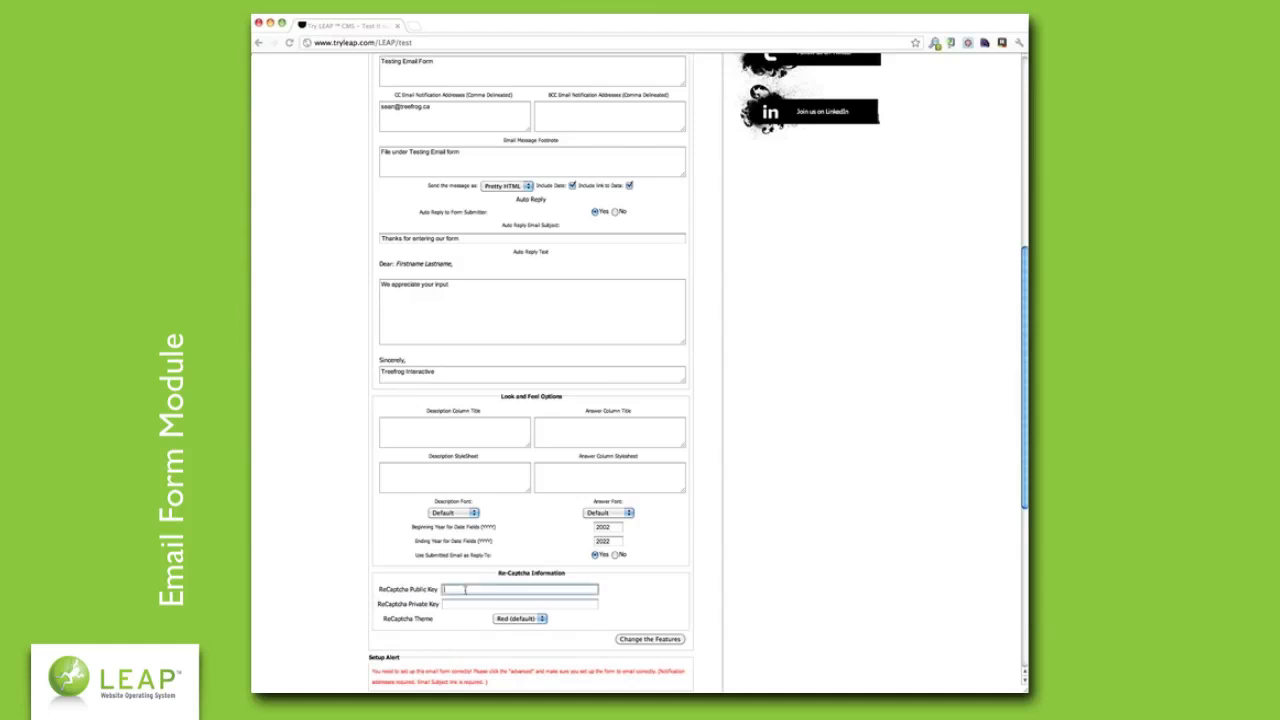
{"action": "left_click", "coordinate": [585, 638]}
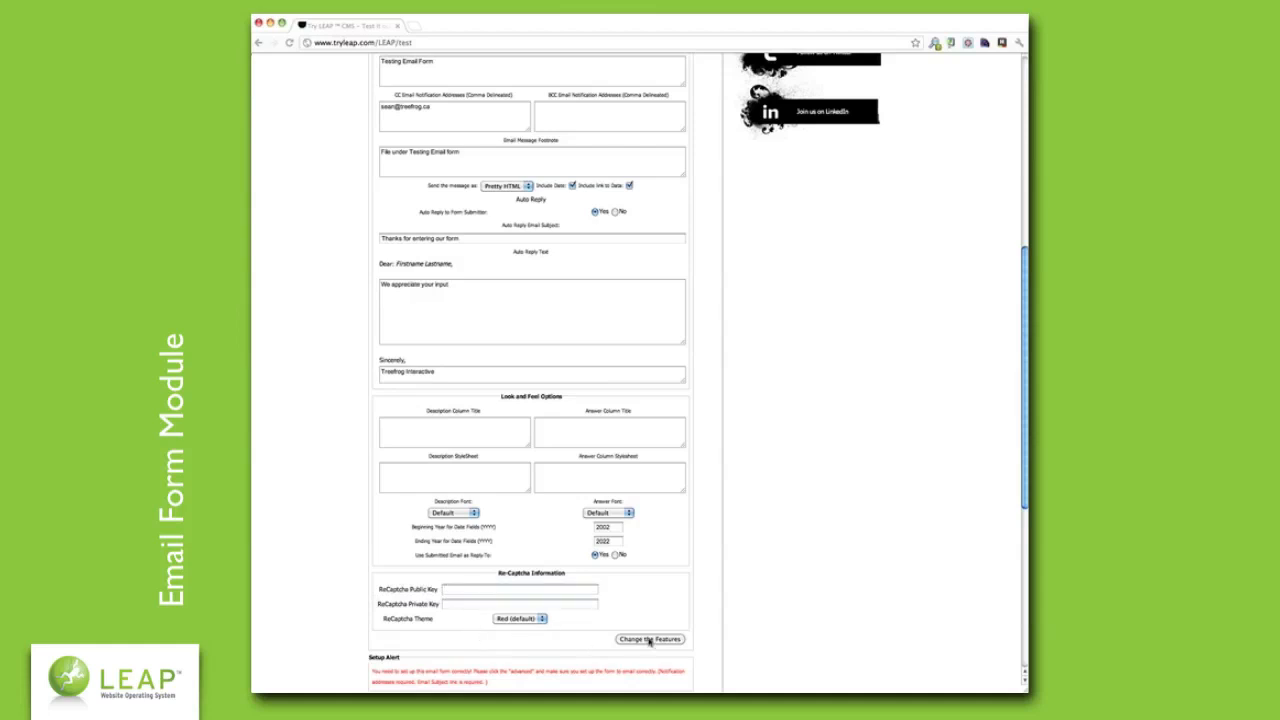
- Save the form's feature settings, preview the public test page, and return to the editor
{"action": "left_click", "coordinate": [649, 639]}
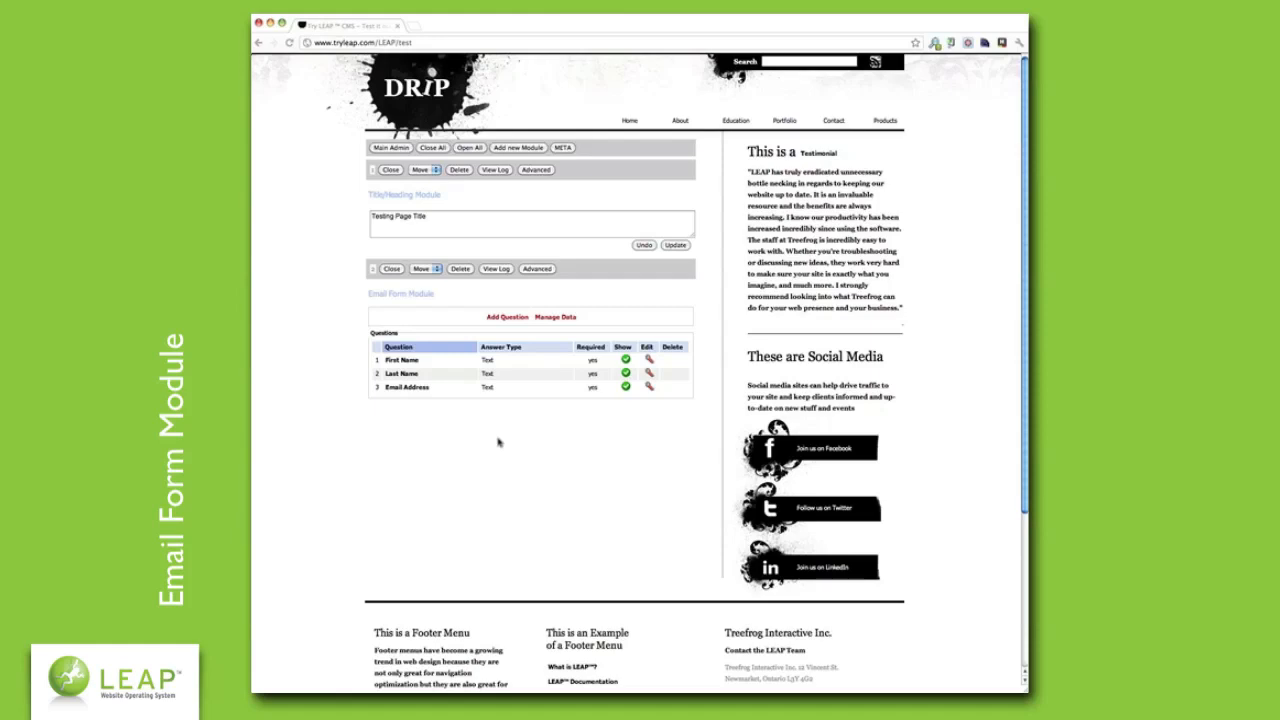
{"action": "key", "text": "Escape"}
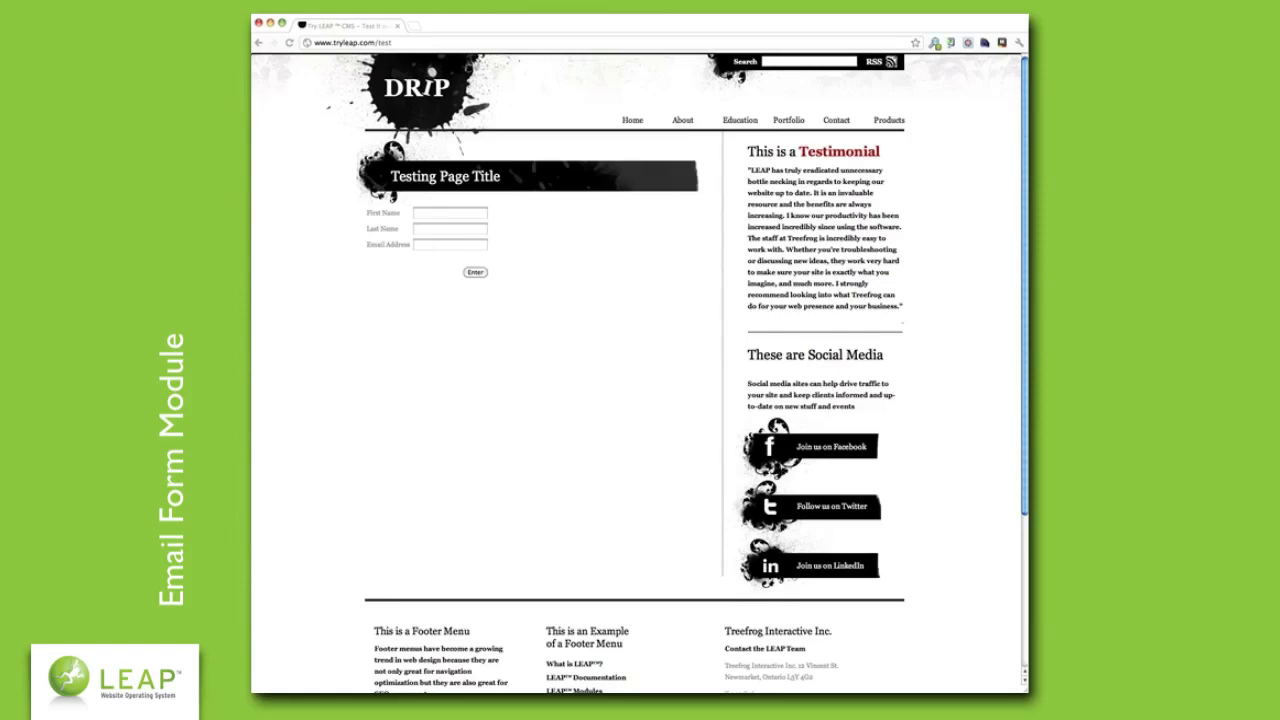
{"action": "key", "text": "Escape"}
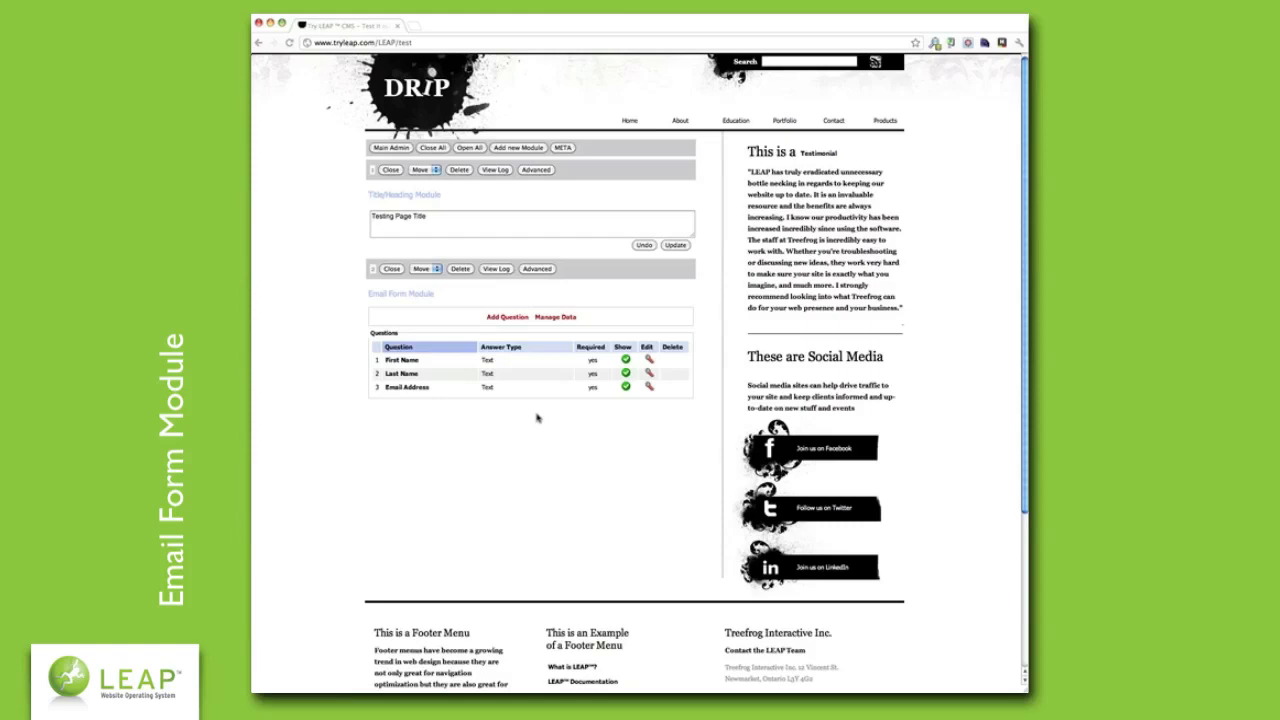
{"action": "left_click", "coordinate": [535, 269]}
{"action": "scroll", "coordinate": [643, 389], "scroll_direction": "down", "scroll_amount": 10}
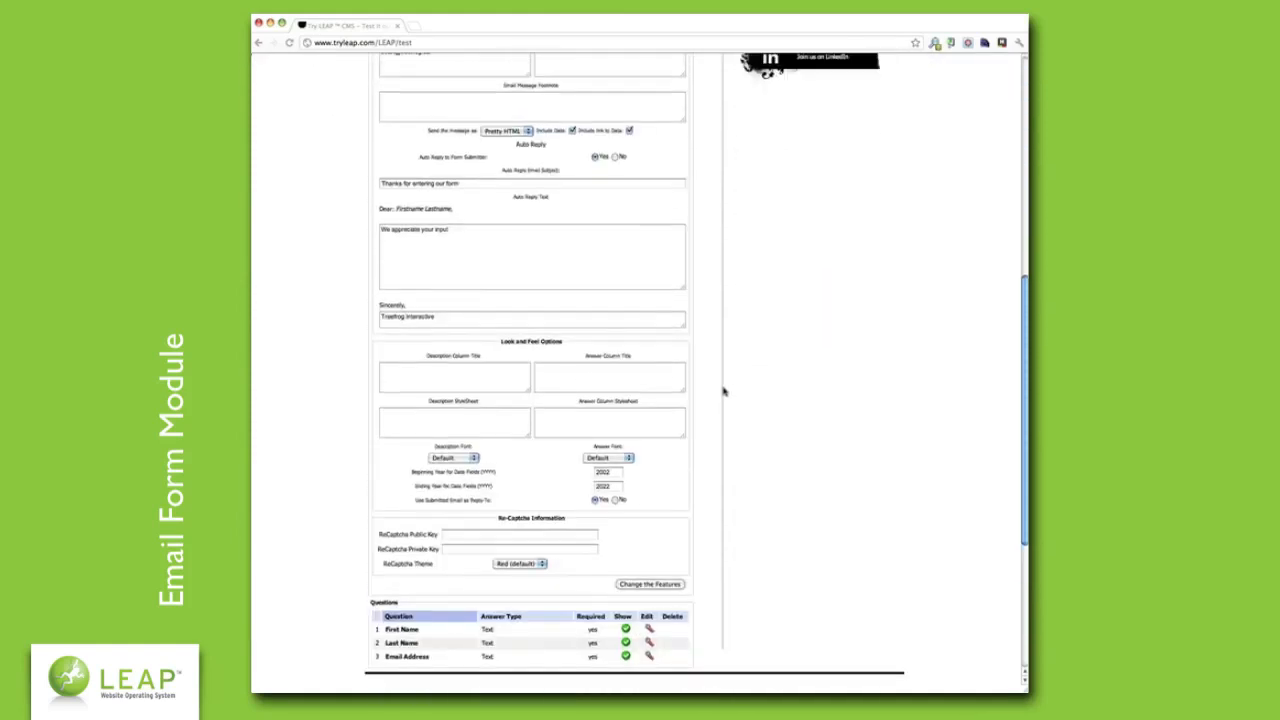
{"action": "scroll", "coordinate": [724, 391], "scroll_direction": "up", "scroll_amount": 1}
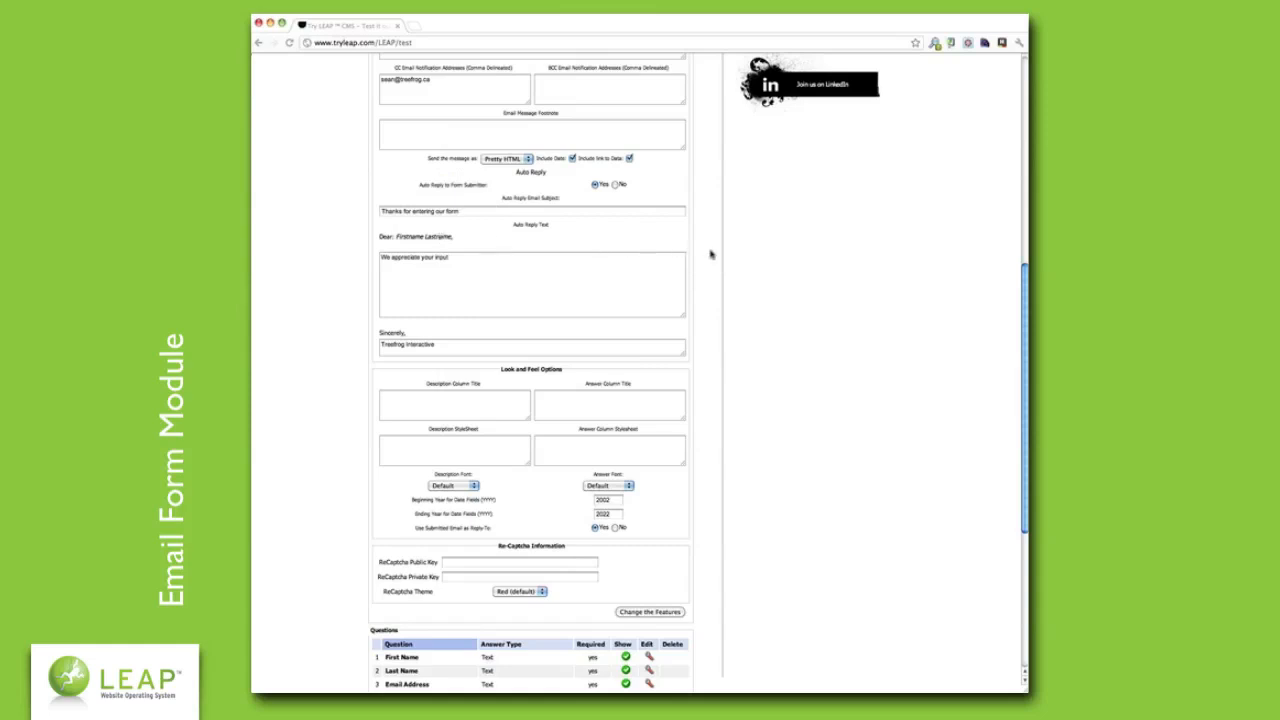
{"action": "scroll", "coordinate": [711, 254], "scroll_direction": "up", "scroll_amount": 1}
{"action": "scroll", "coordinate": [711, 254], "scroll_direction": "up", "scroll_amount": 10}
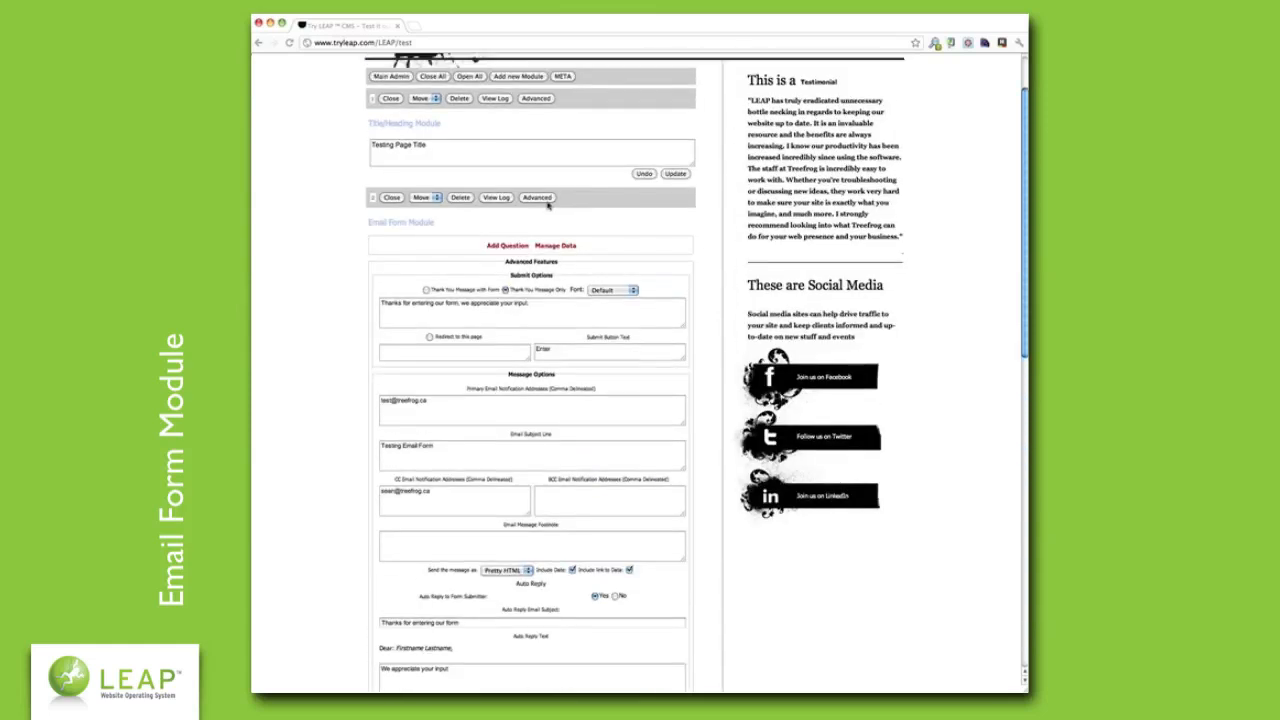
{"action": "left_click", "coordinate": [546, 198]}
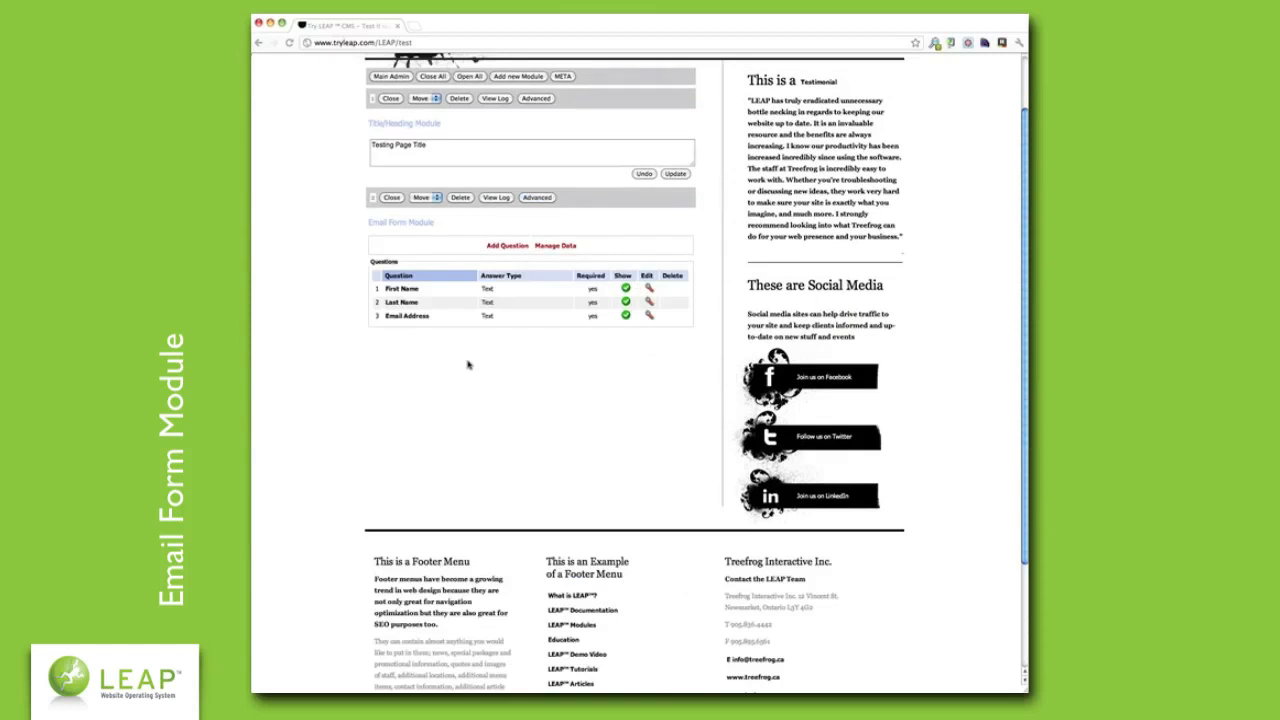
{"action": "scroll", "coordinate": [468, 365], "scroll_direction": "down", "scroll_amount": 1}
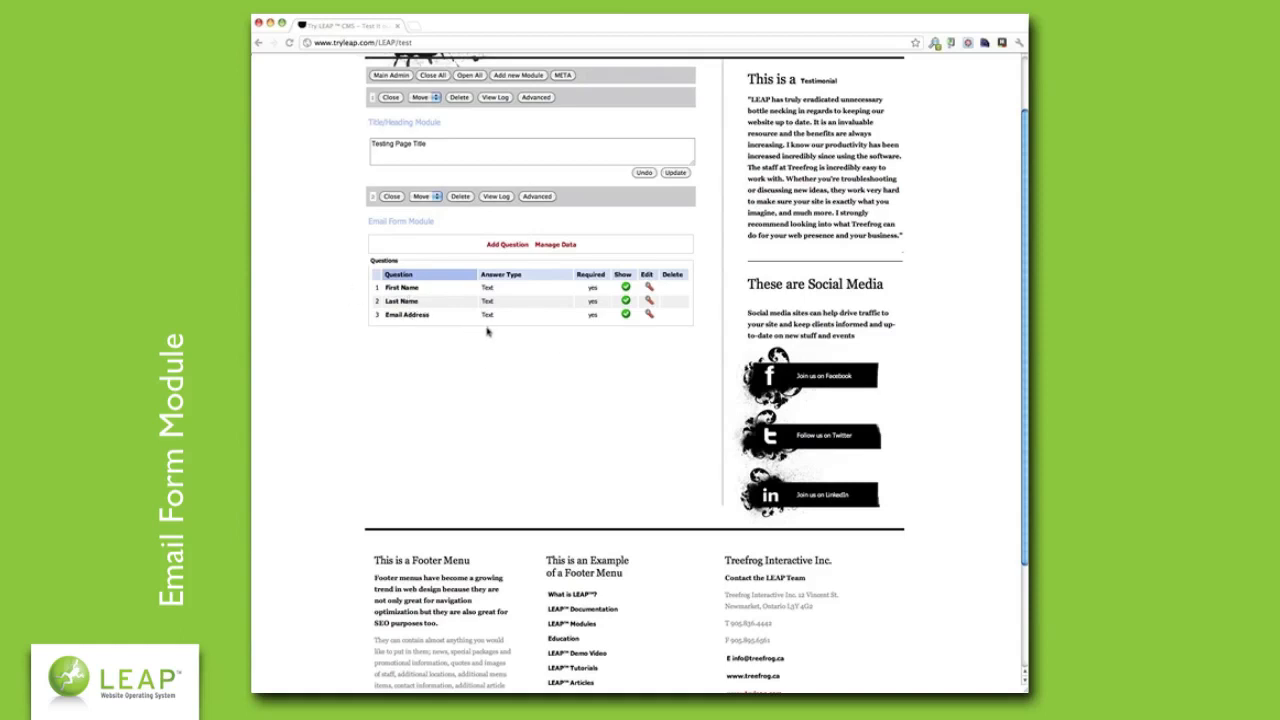
- Add a fourth question, 'Province', with the Option Selection answer type
{"action": "left_click", "coordinate": [509, 250]}
{"action": "left_click", "coordinate": [566, 384]}
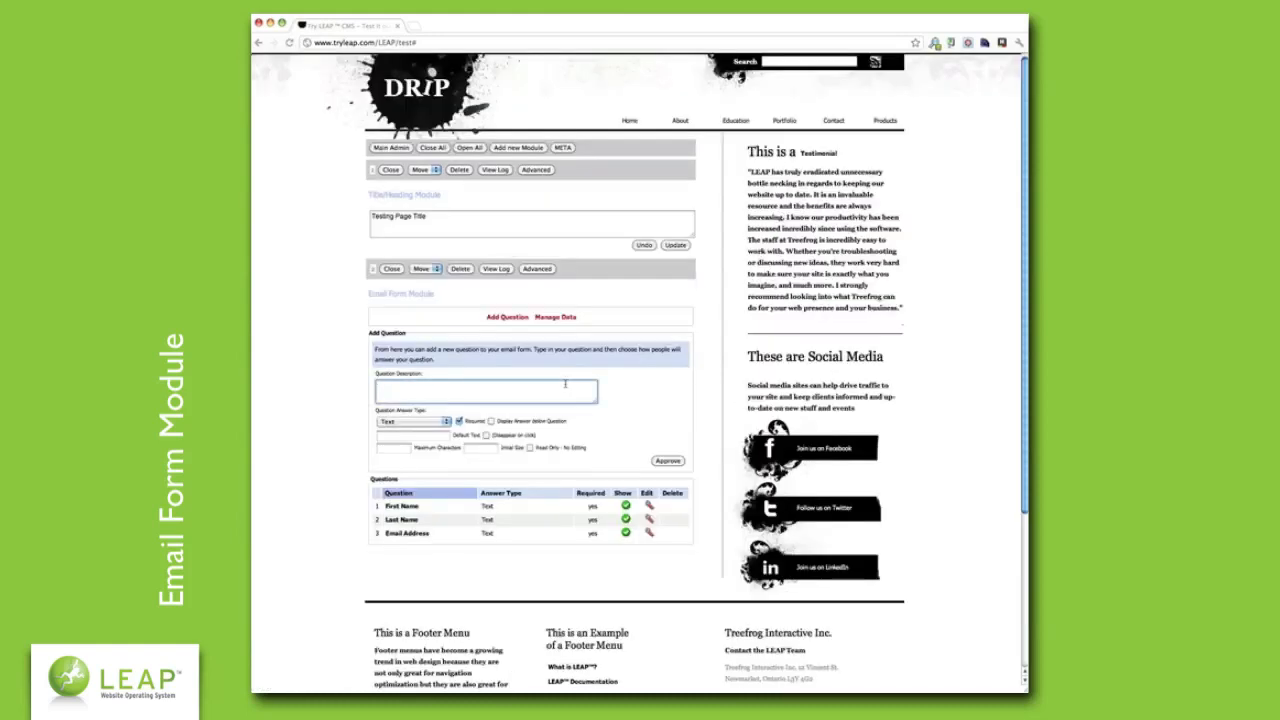
{"action": "type", "text": "Province"}
{"action": "left_click", "coordinate": [435, 425]}
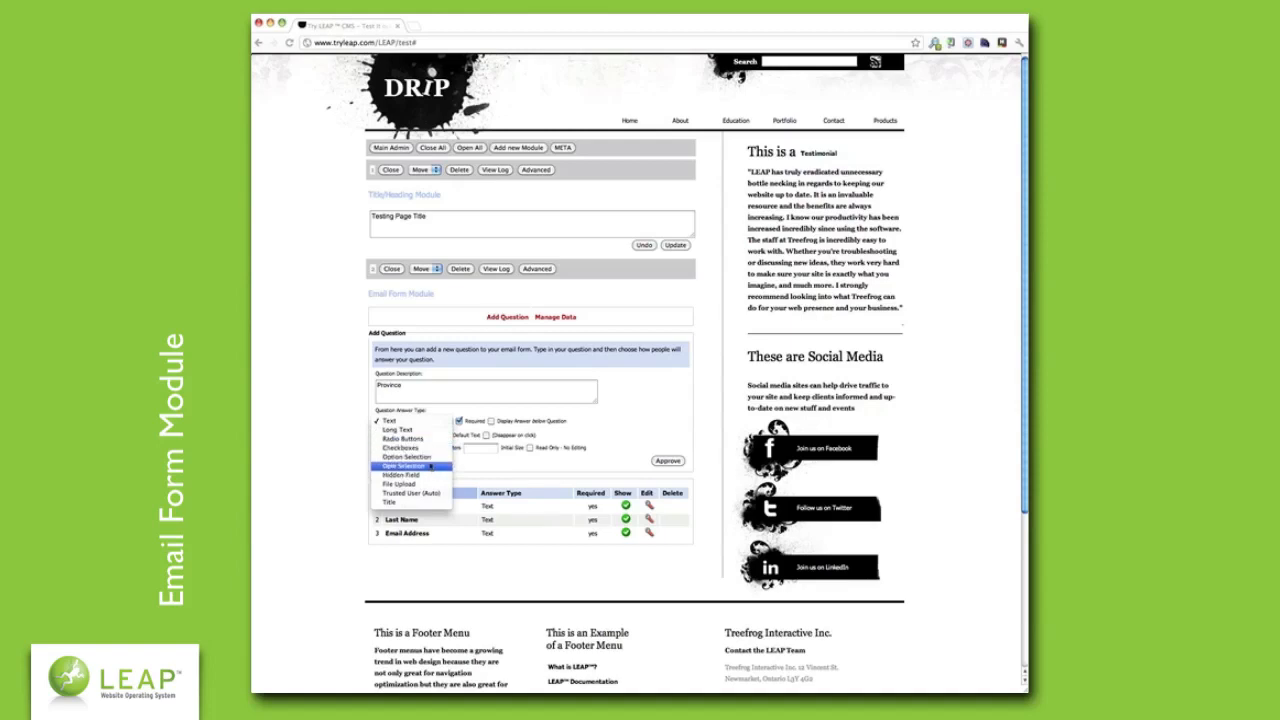
{"action": "left_click", "coordinate": [432, 458]}
{"action": "left_click", "coordinate": [432, 422]}
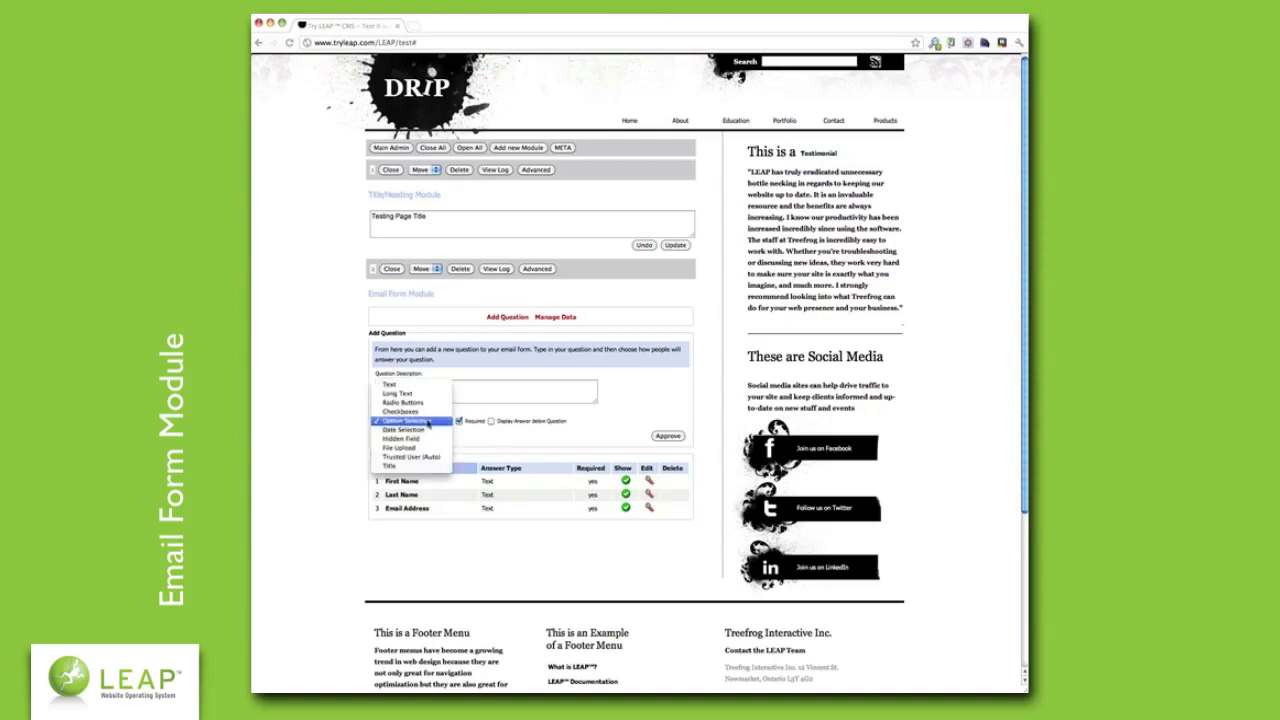
{"action": "left_click", "coordinate": [430, 422]}
{"action": "left_click", "coordinate": [430, 423]}
{"action": "left_click", "coordinate": [430, 414]}
{"action": "left_click", "coordinate": [431, 424]}
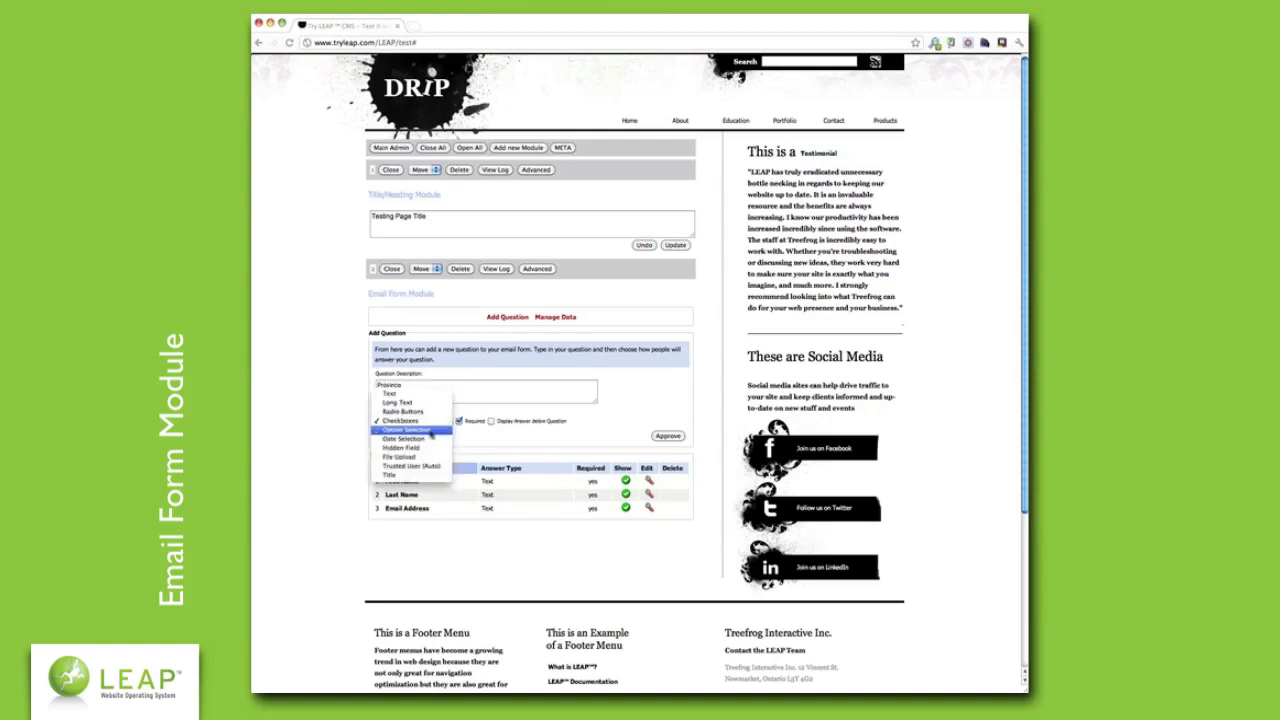
{"action": "left_click", "coordinate": [433, 430]}
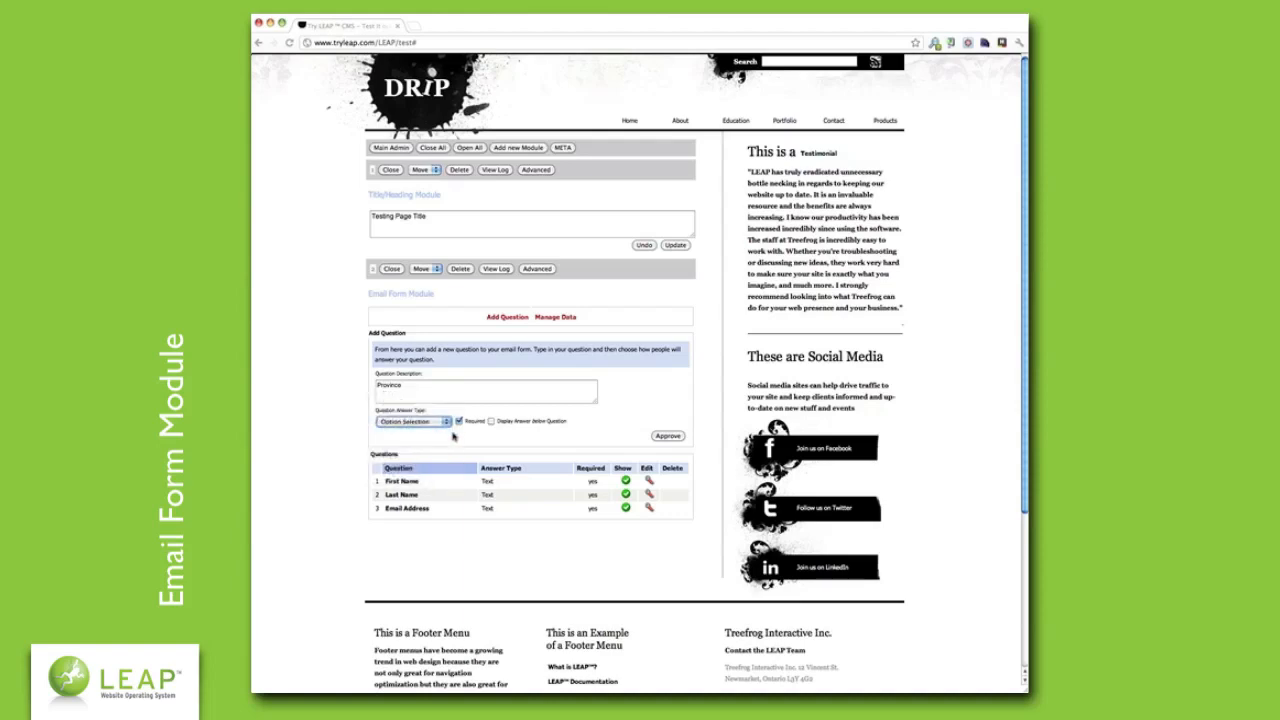
{"action": "left_click", "coordinate": [454, 436]}
{"action": "left_click", "coordinate": [666, 436]}
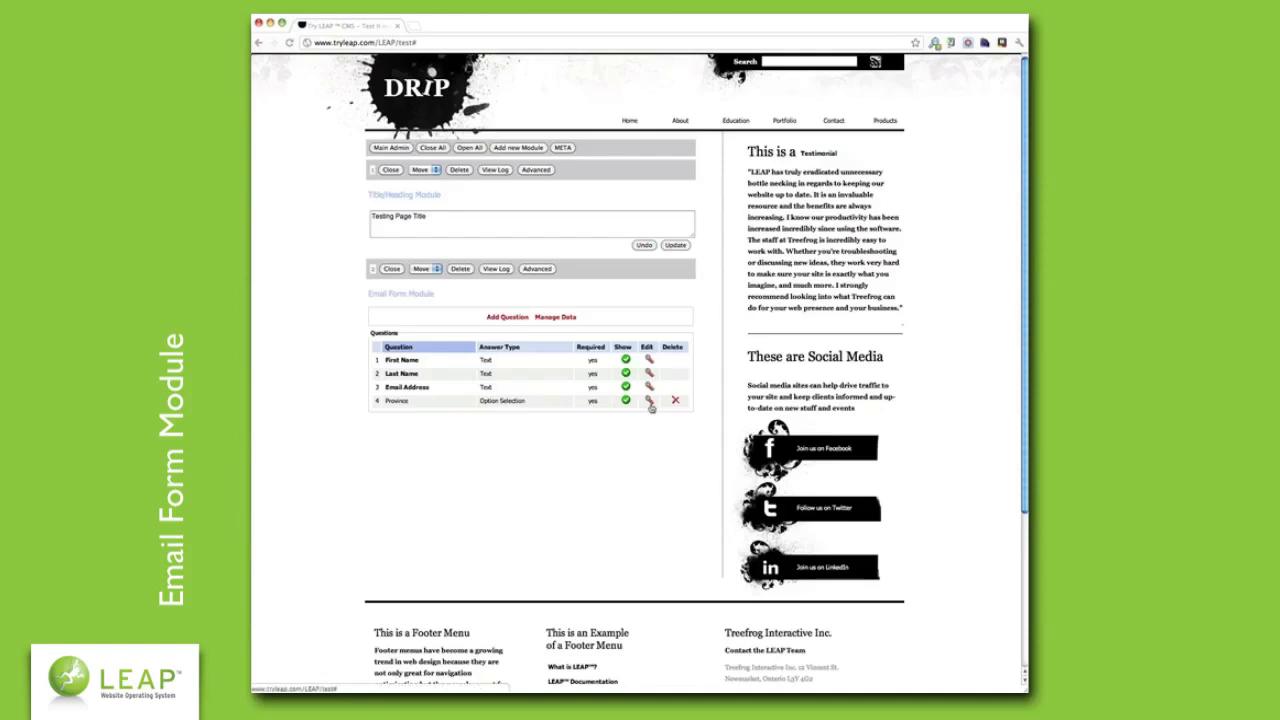
- Give Province the options Ontario, British Columbia, Alberta, Manitoba, Quebec; make it optional with an Other prompt
{"action": "left_click", "coordinate": [649, 402]}
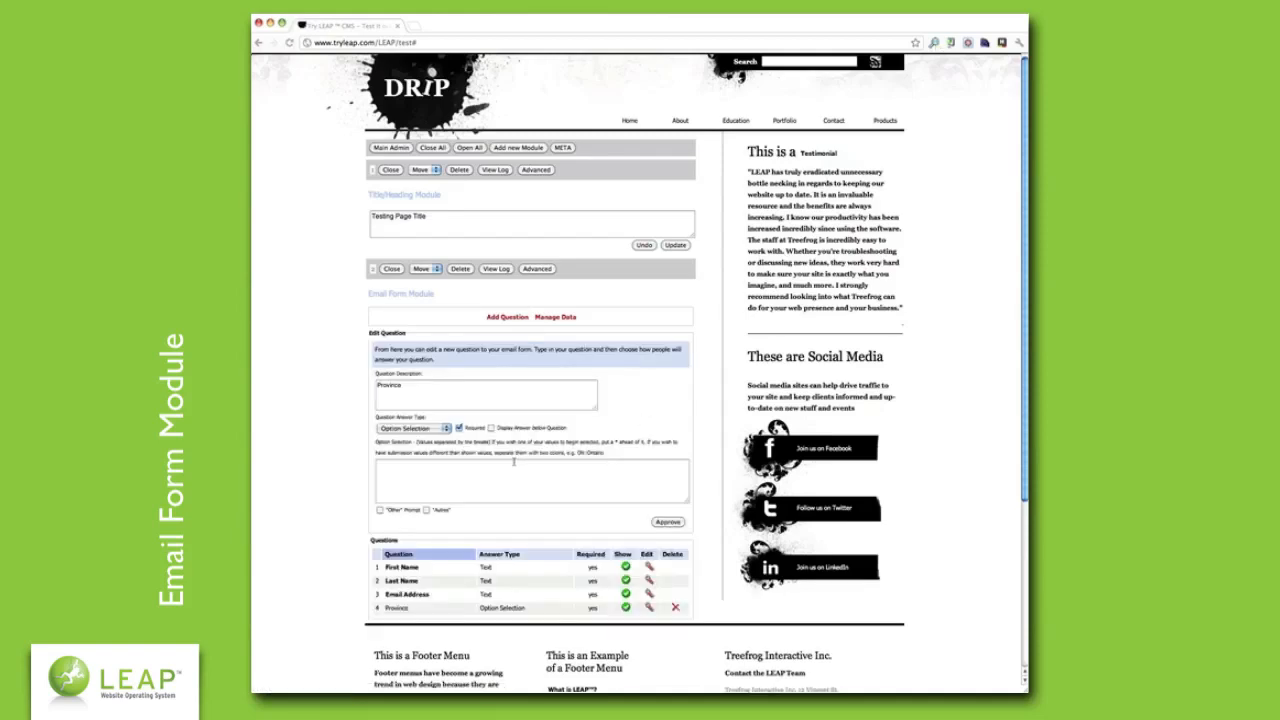
{"action": "left_click", "coordinate": [509, 465]}
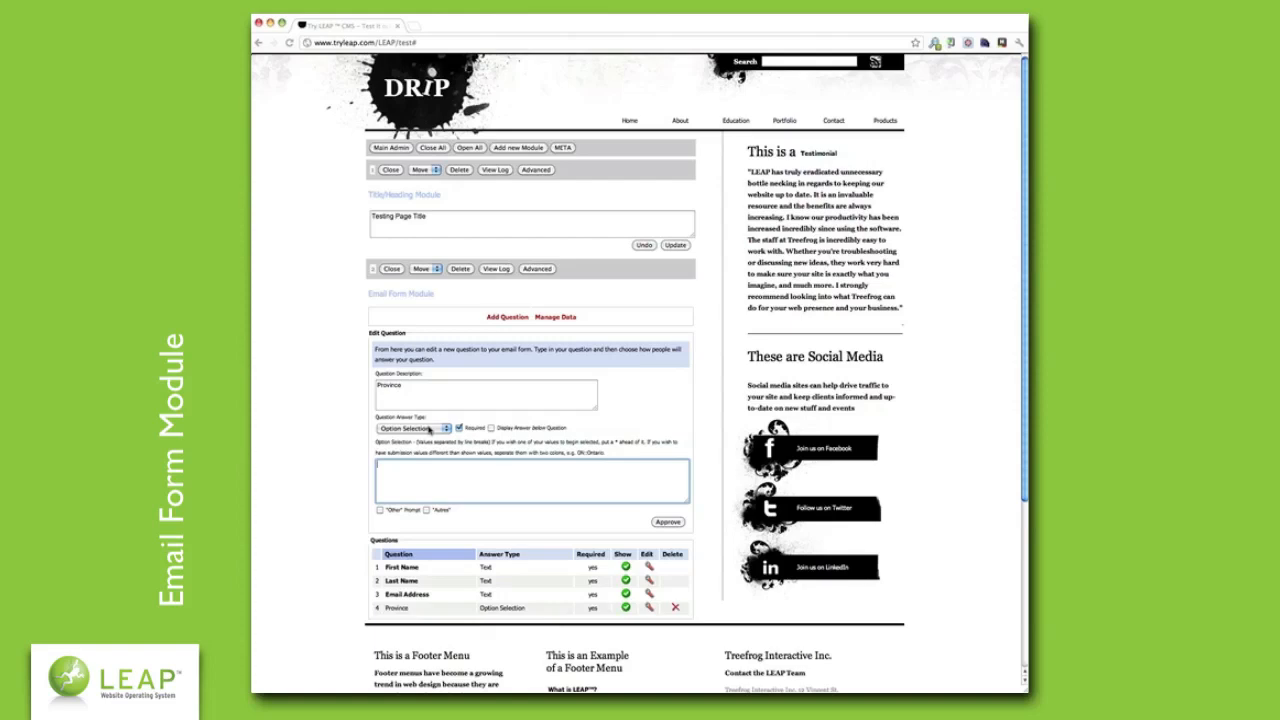
{"action": "type", "text": "Ontario "}
{"action": "type", "text": "Bri"}
{"action": "type", "text": "tish Columbia"}
{"action": "key", "text": "Return"}
{"action": "type", "text": "Alberta "}
{"action": "type", "text": "Manitoba "}
{"action": "type", "text": "Quebec"}
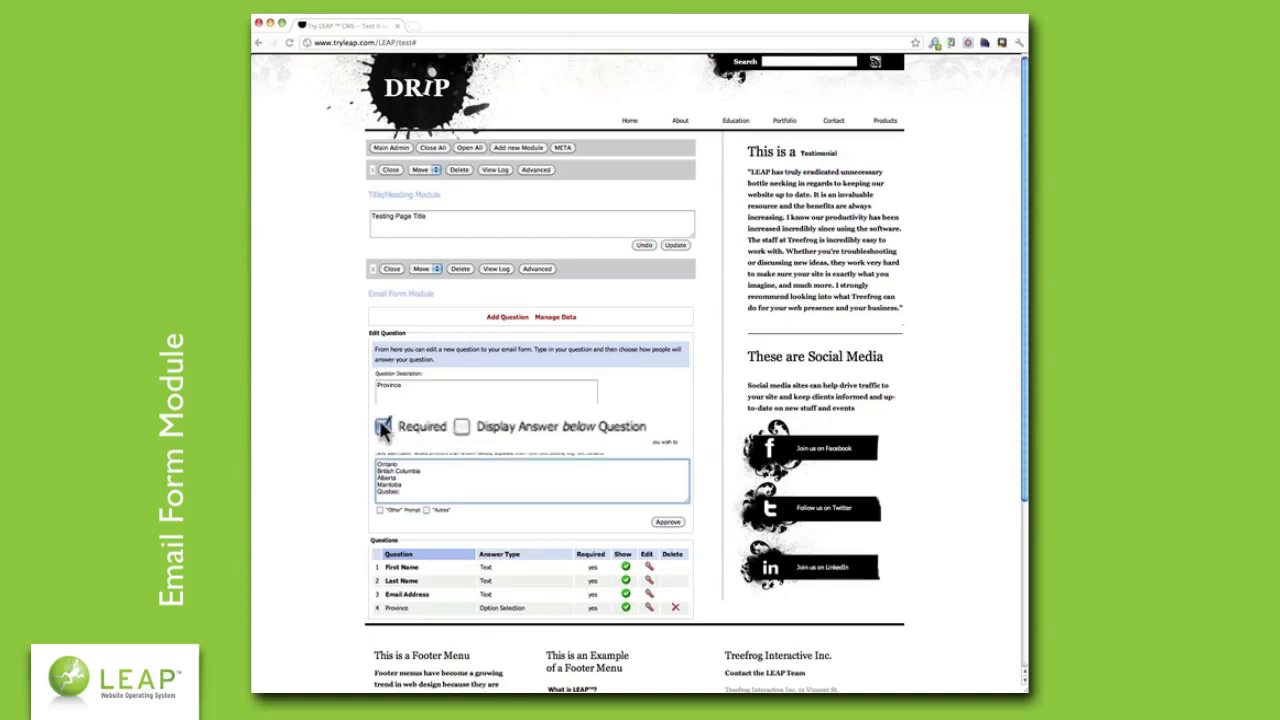
{"action": "left_click", "coordinate": [381, 426]}
{"action": "left_click", "coordinate": [384, 427]}
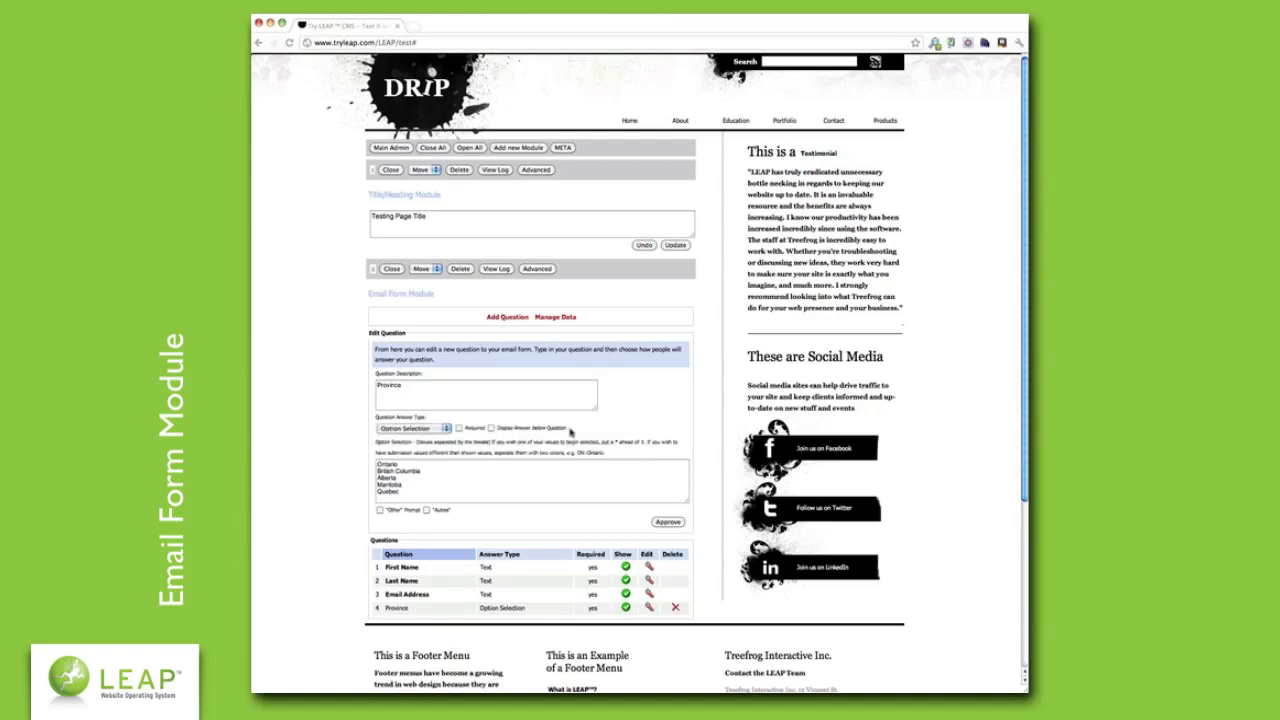
{"action": "left_click", "coordinate": [380, 511]}
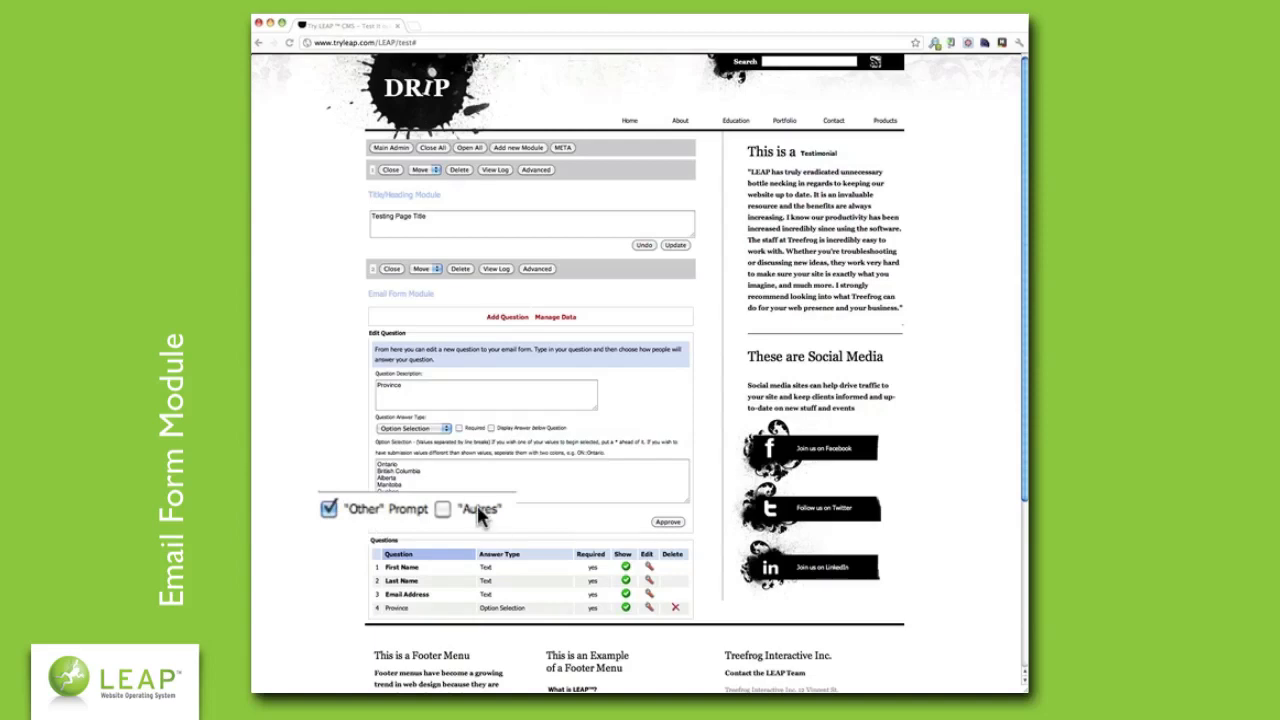
{"action": "left_click", "coordinate": [667, 522]}
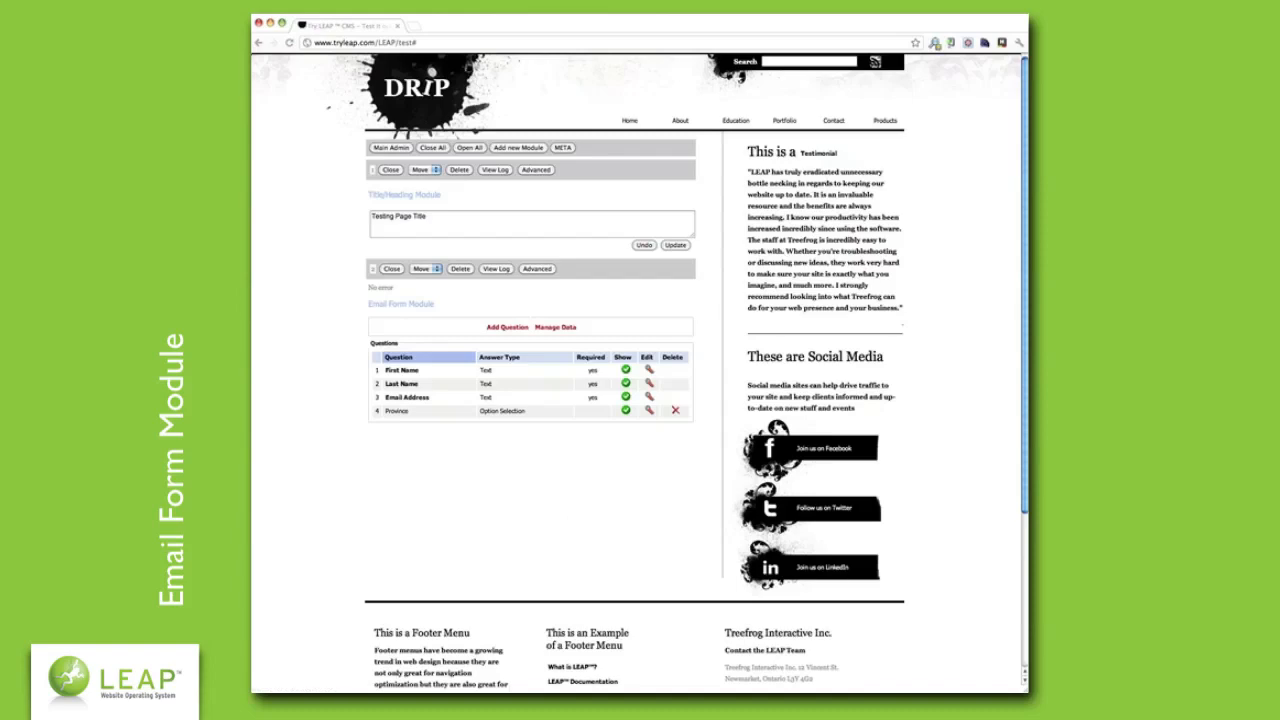
- Test the live form by choosing Other for Province and entering 'Newfoundland', then return to the editor
{"action": "key", "text": "Escape"}
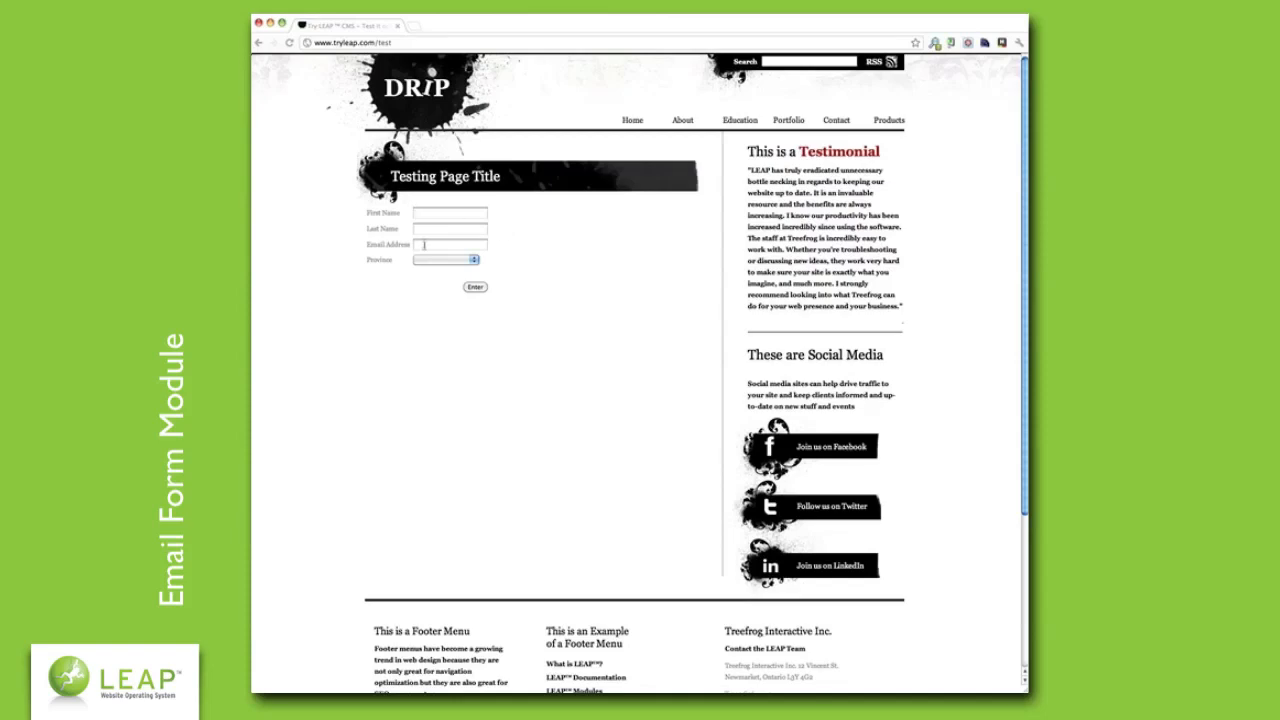
{"action": "left_click", "coordinate": [450, 260]}
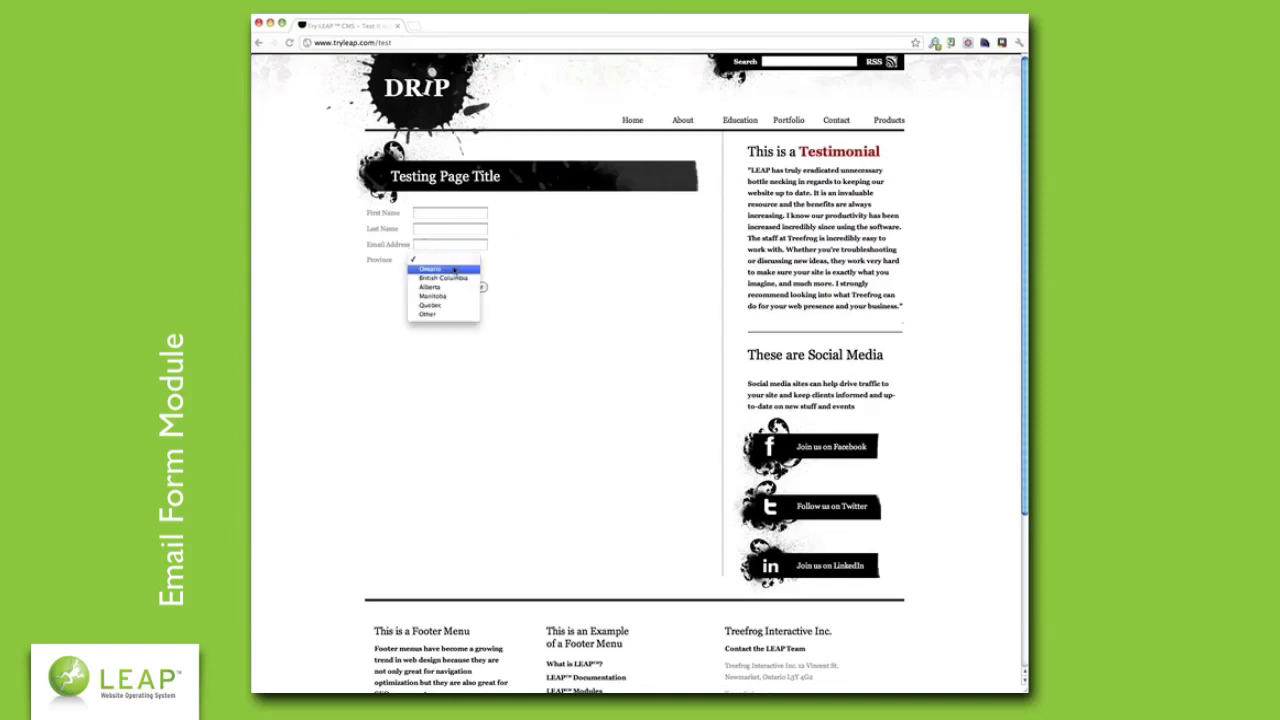
{"action": "left_click", "coordinate": [453, 270]}
{"action": "left_click", "coordinate": [468, 262]}
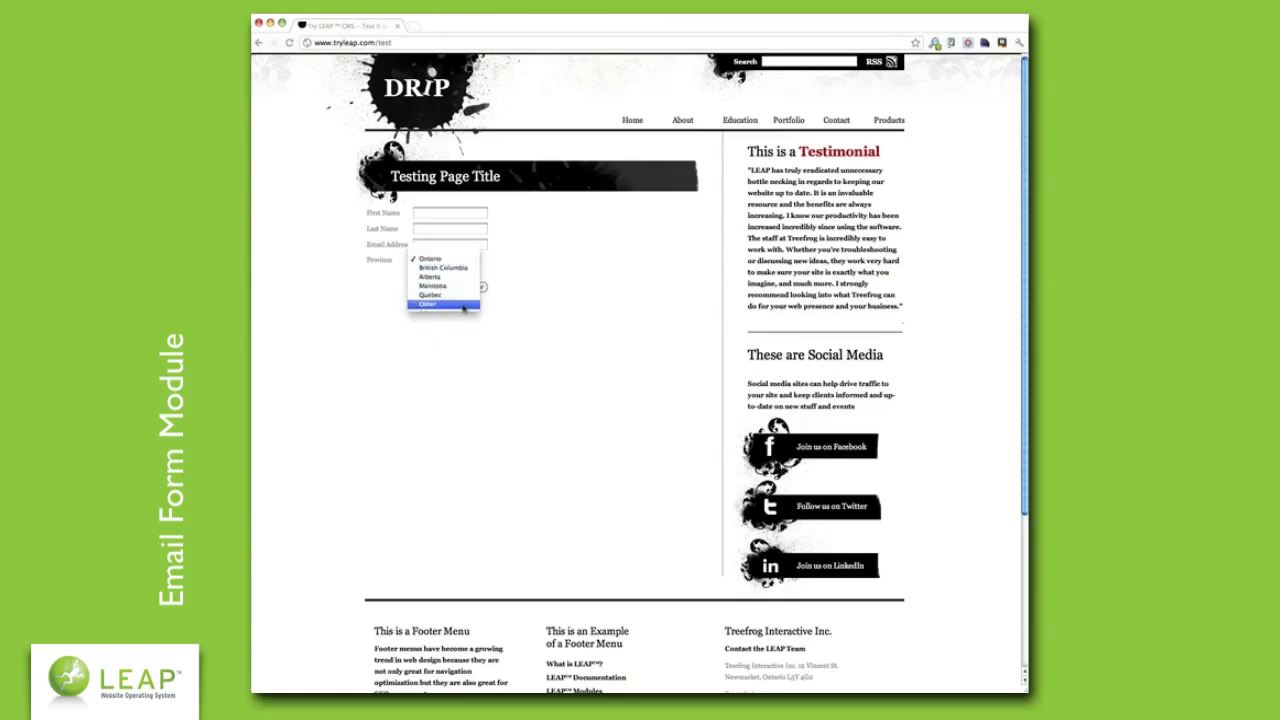
{"action": "left_click", "coordinate": [463, 304]}
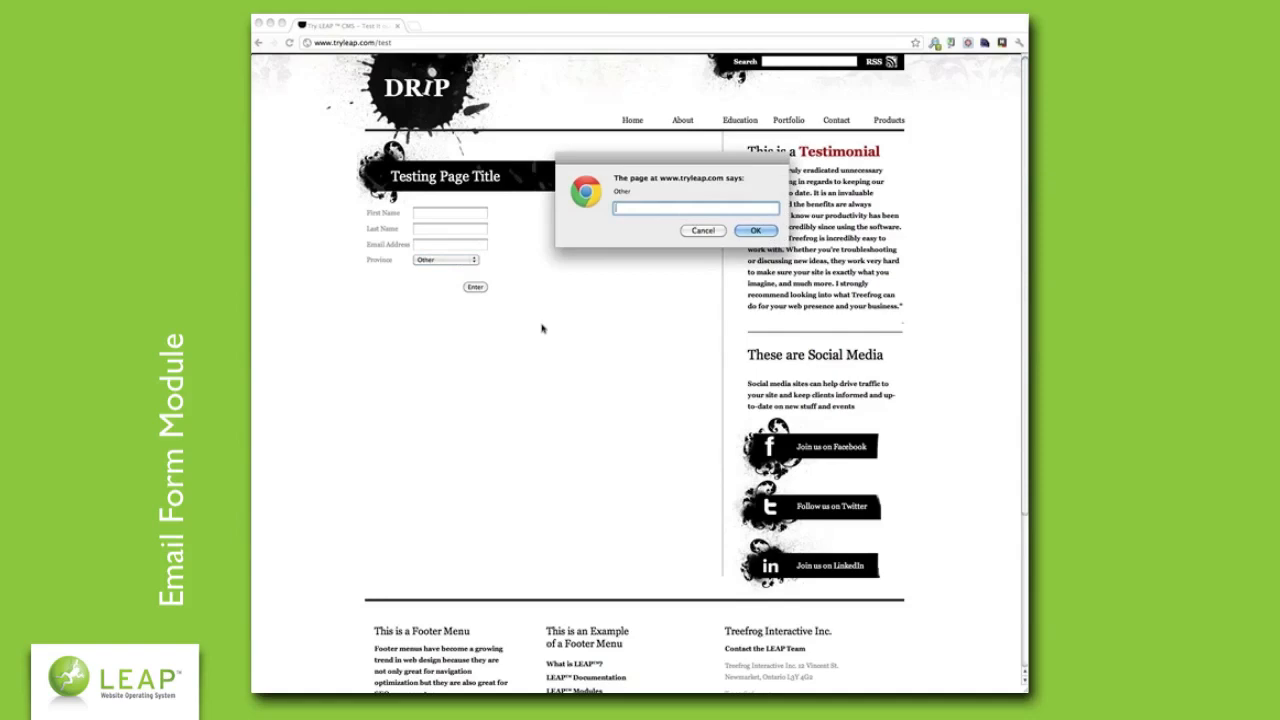
{"action": "type", "text": "Newfoundland"}
{"action": "left_click", "coordinate": [748, 232]}
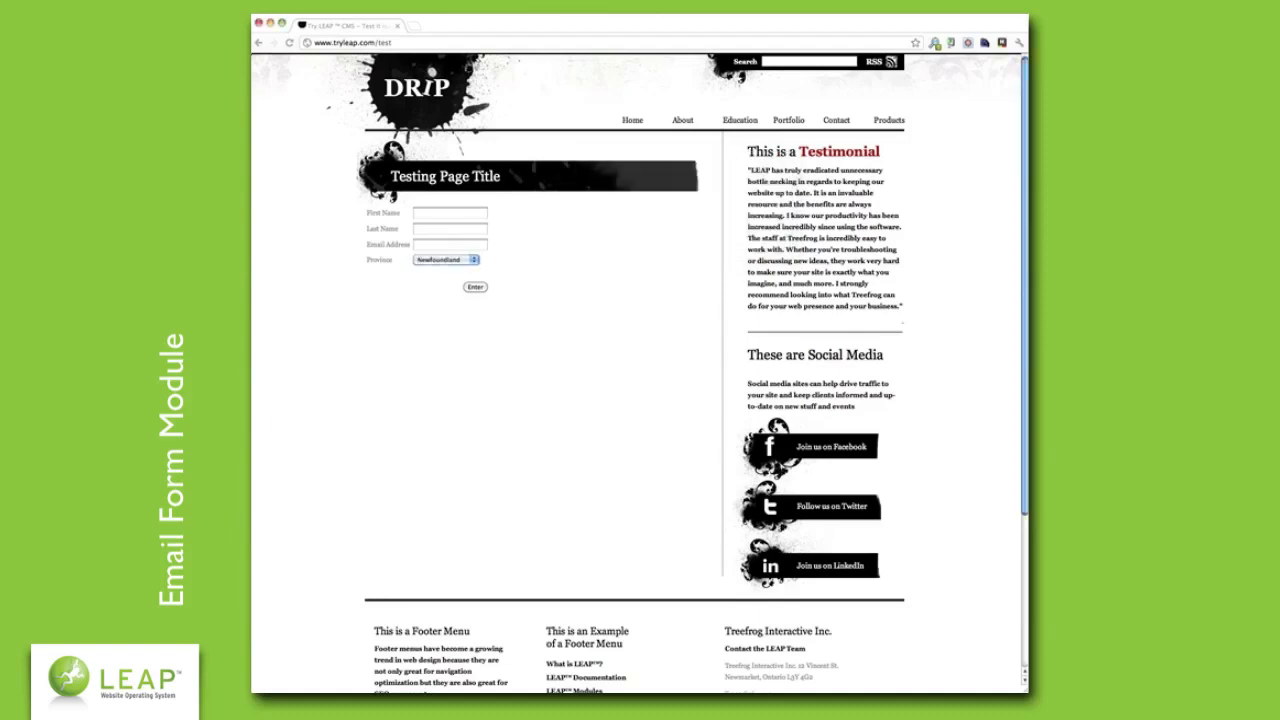
{"action": "key", "text": "super+Left"}
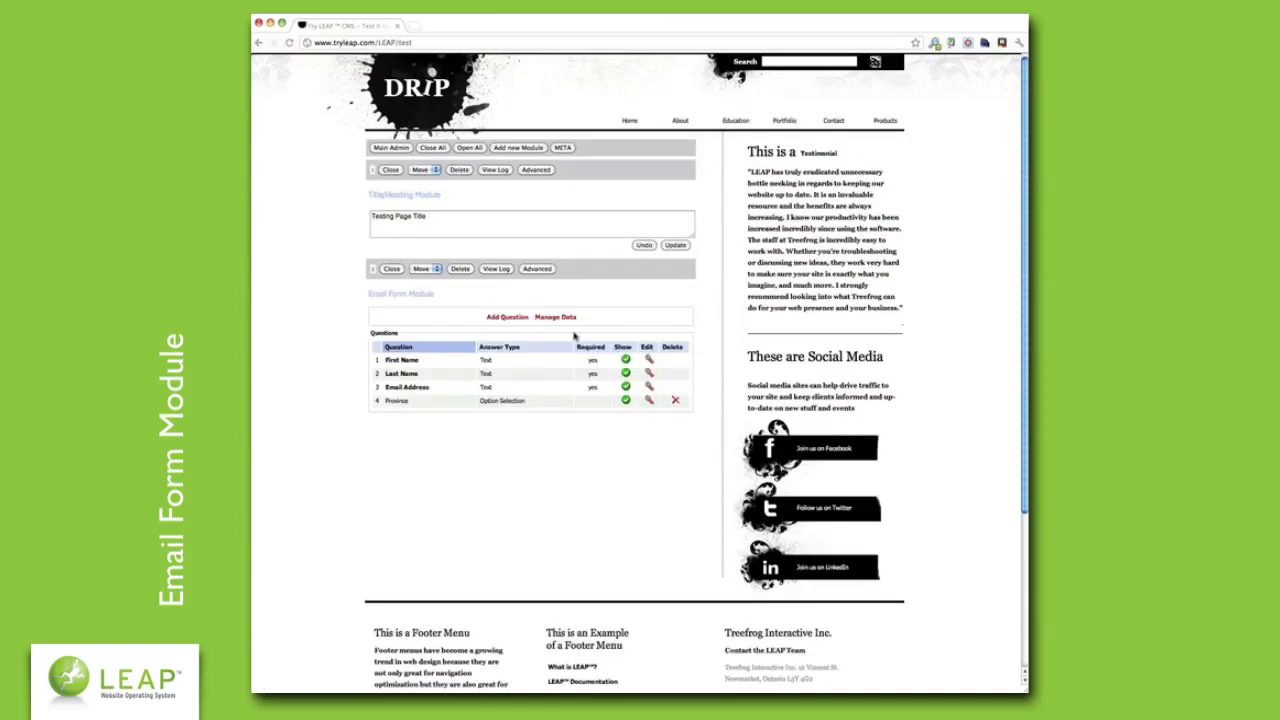
- Add a fifth question, Qualifications, with a Long Text answer type
{"action": "left_click", "coordinate": [506, 317]}
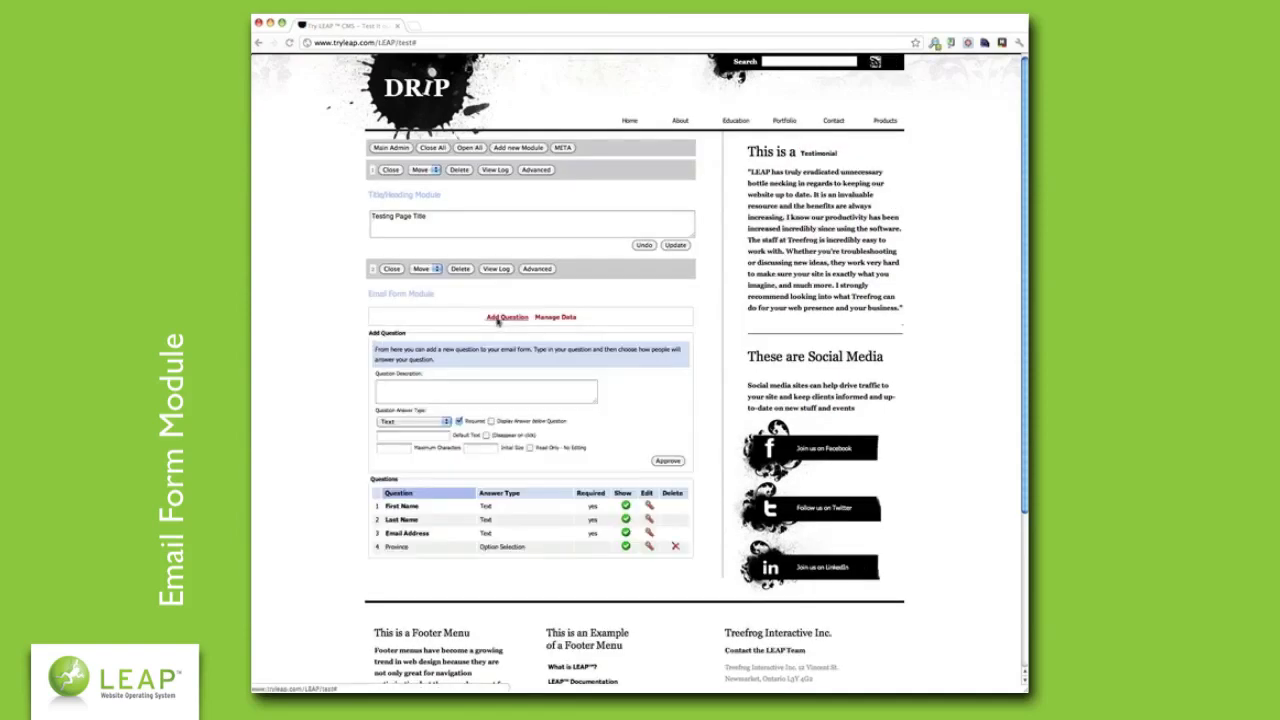
{"action": "left_click", "coordinate": [496, 394]}
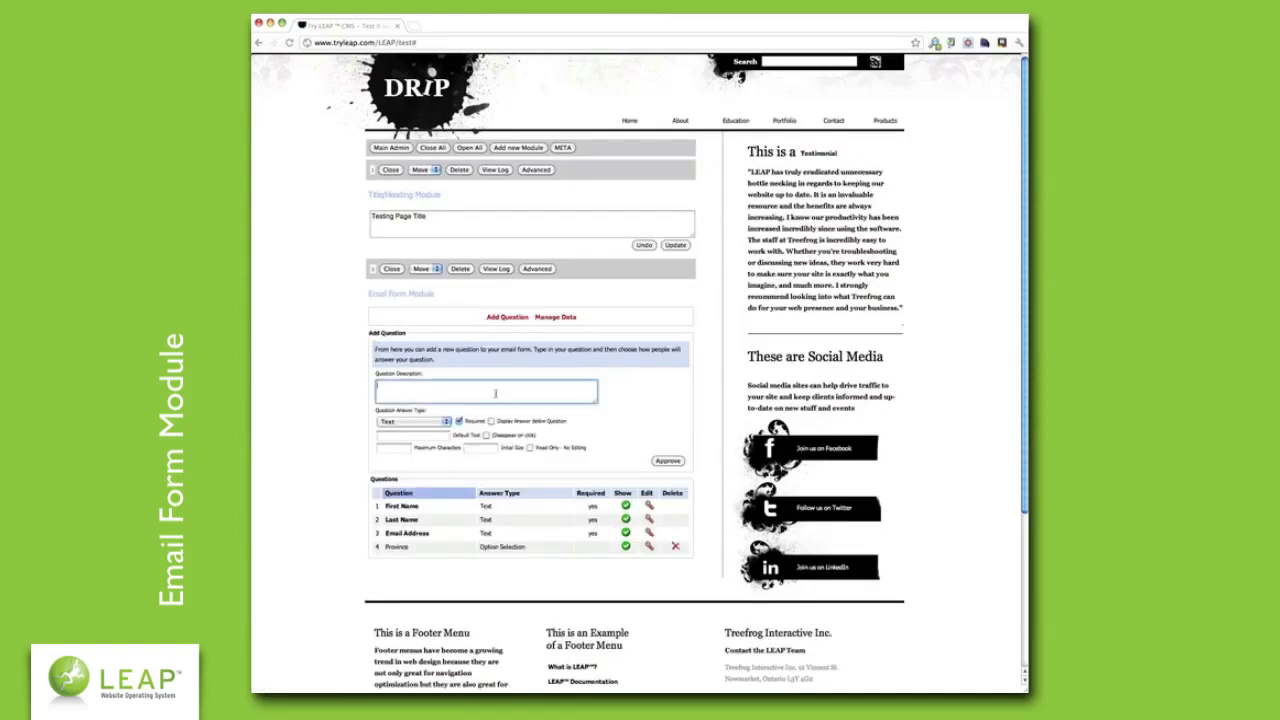
{"action": "left_click", "coordinate": [444, 421]}
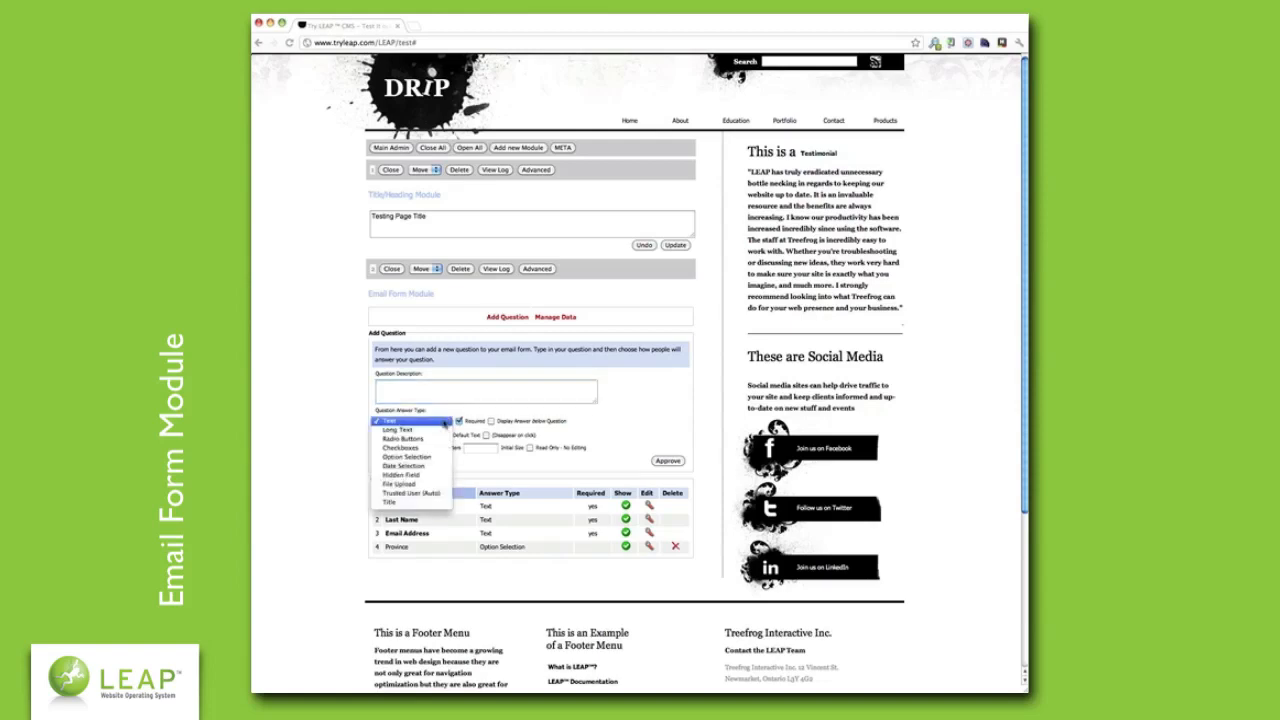
{"action": "left_click", "coordinate": [438, 432]}
{"action": "left_click", "coordinate": [445, 390]}
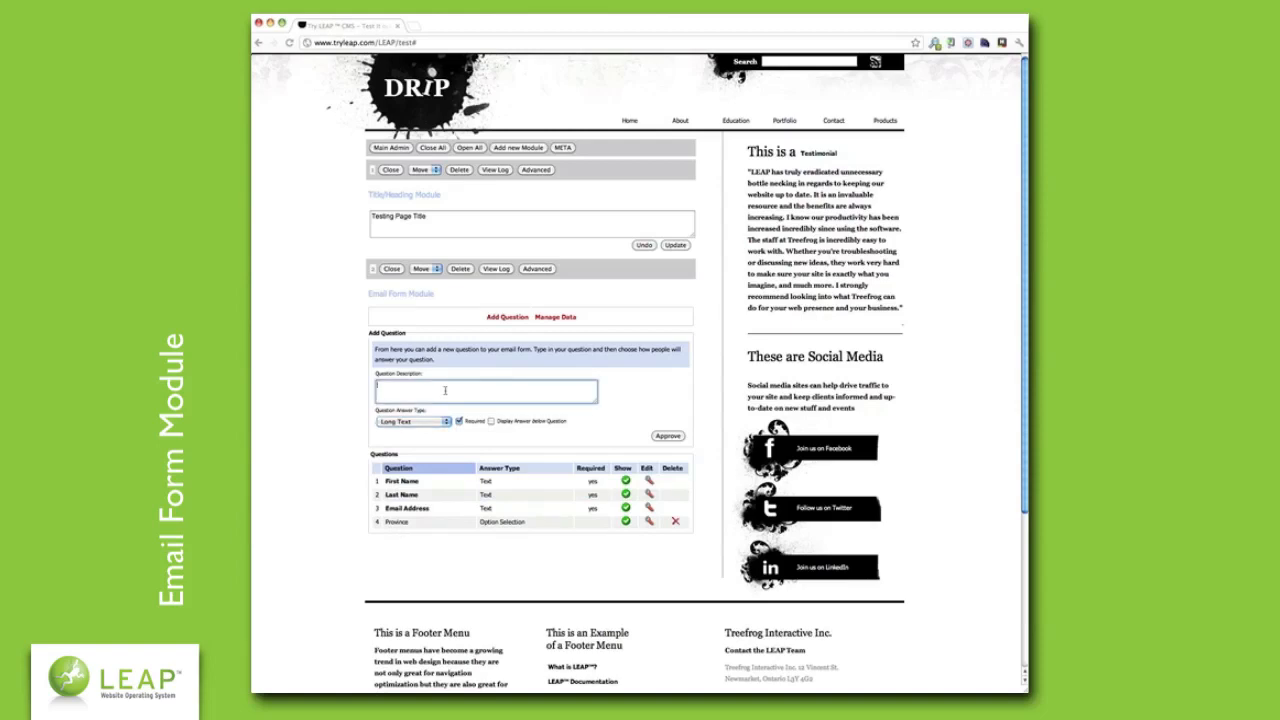
{"action": "type", "text": "Quesifications"}
{"action": "left_click", "coordinate": [670, 436]}
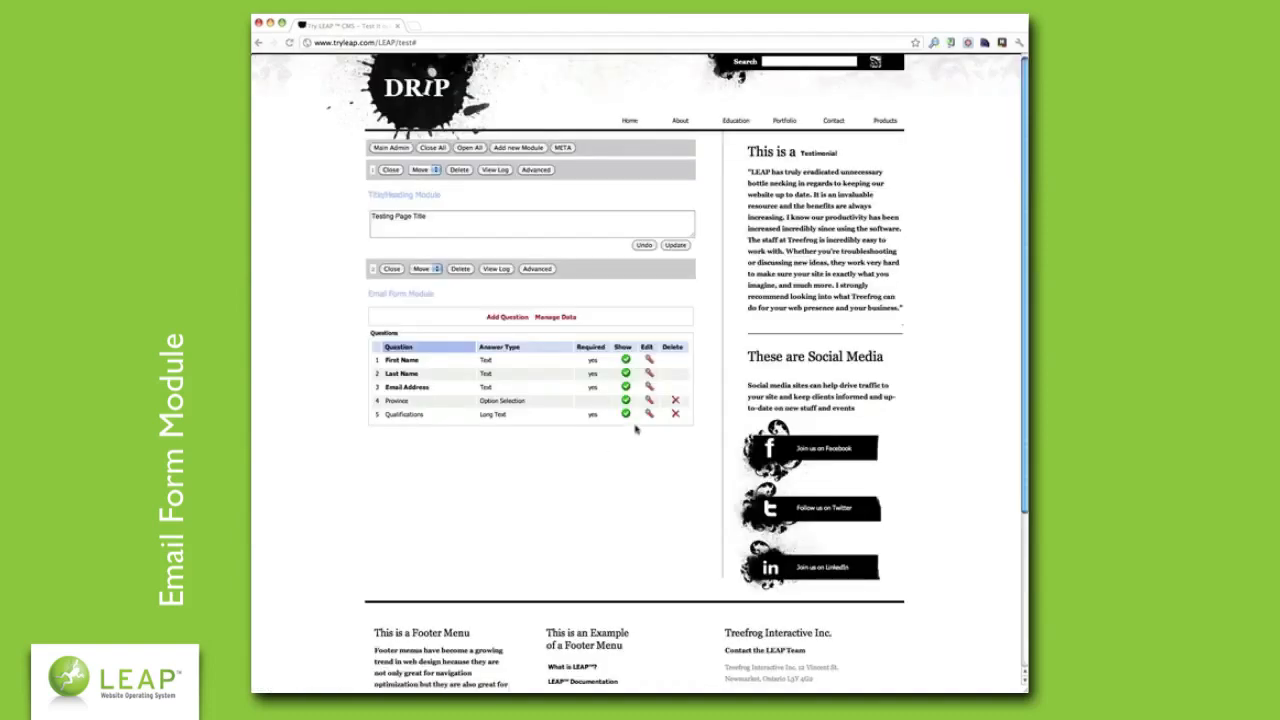
- Clear Qualifications' default text, set 5 rows and 5 columns, and make it optional
{"action": "left_click", "coordinate": [648, 414]}
{"action": "left_click", "coordinate": [467, 457]}
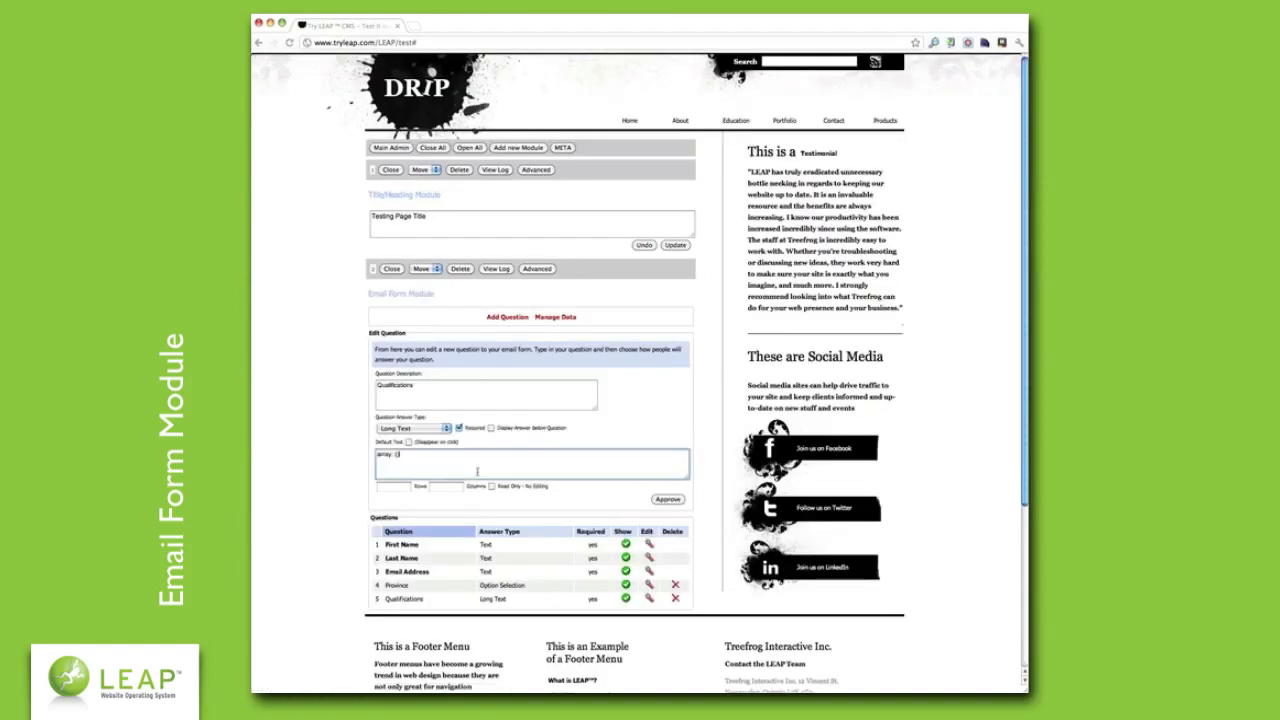
{"action": "key", "text": "ctrl+a"}
{"action": "key", "text": "BackSpace"}
{"action": "left_click", "coordinate": [405, 488]}
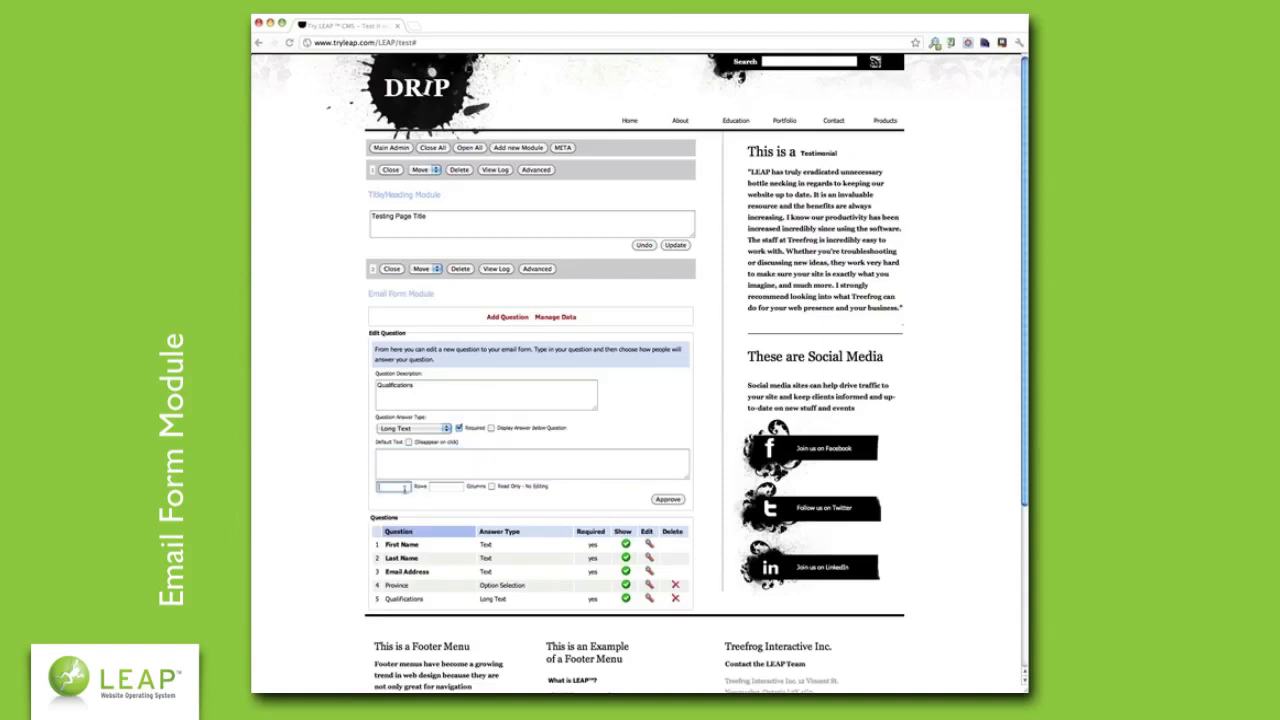
{"action": "type", "text": "5"}
{"action": "left_click", "coordinate": [454, 487]}
{"action": "type", "text": "5"}
{"action": "left_click", "coordinate": [459, 428]}
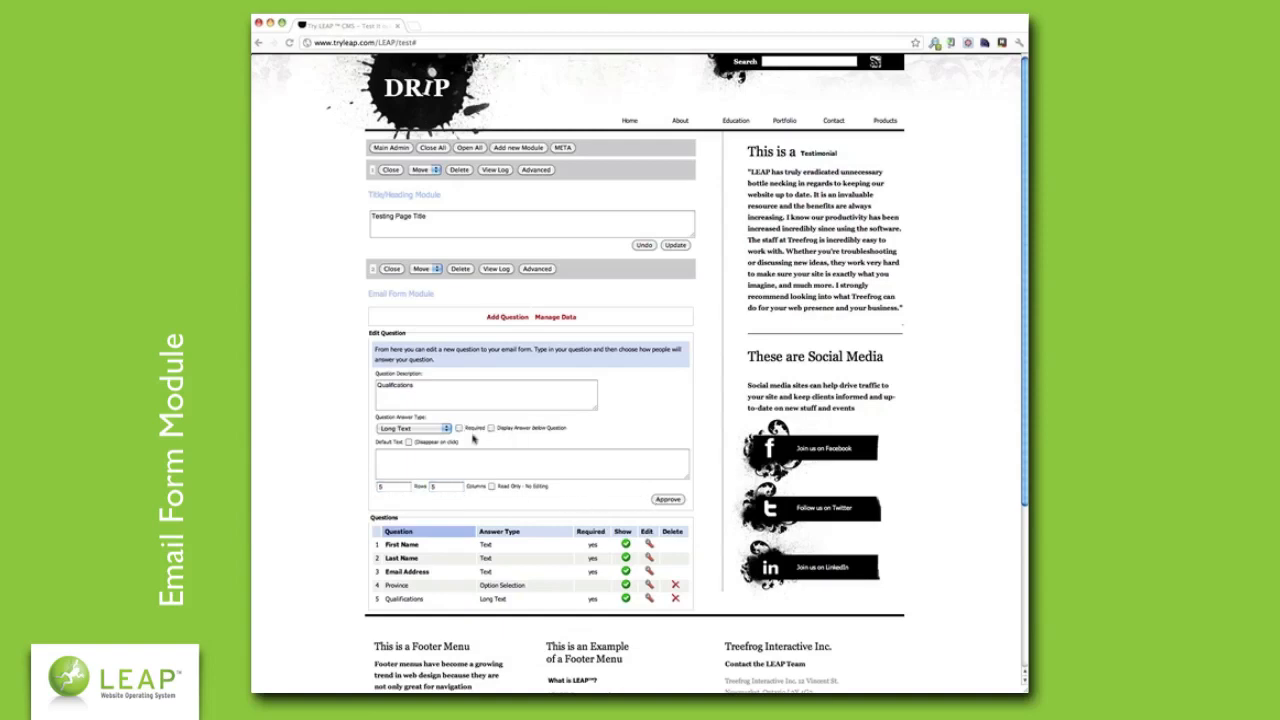
{"action": "left_click", "coordinate": [670, 500]}
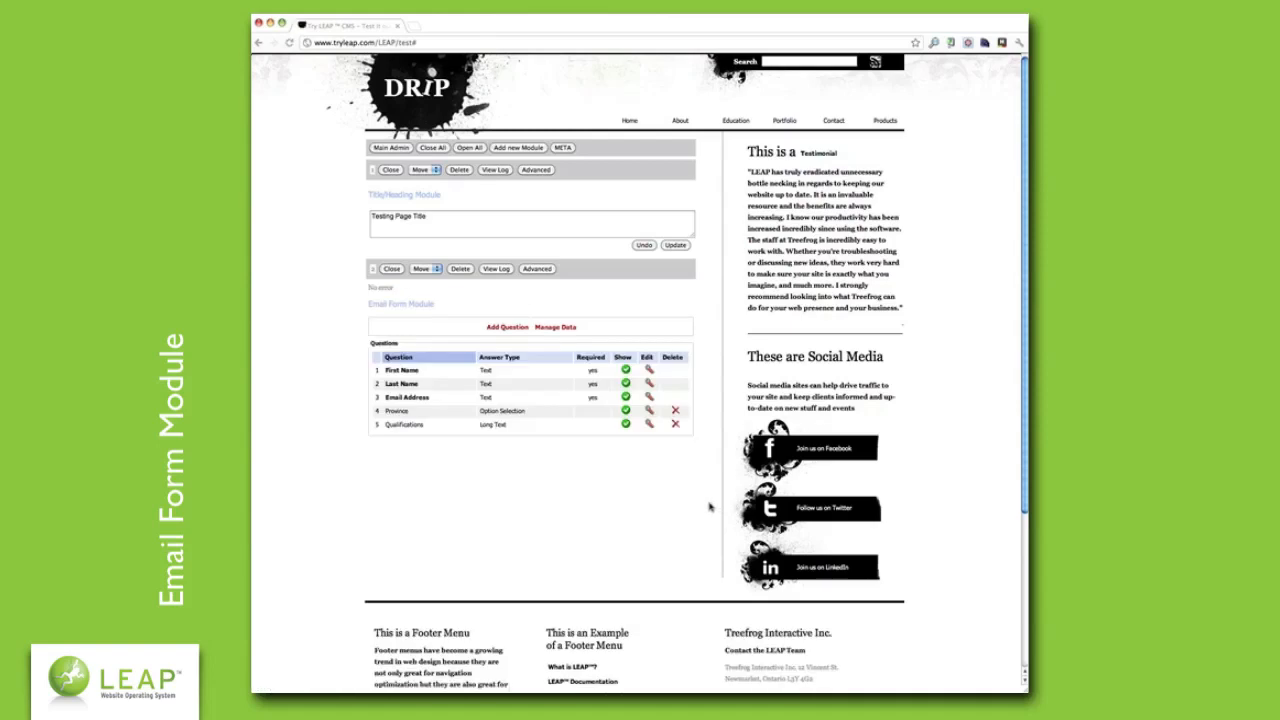
- Add a File Upload question described 'Upload your resume', approve it, and preview the form
{"action": "left_click", "coordinate": [505, 327]}
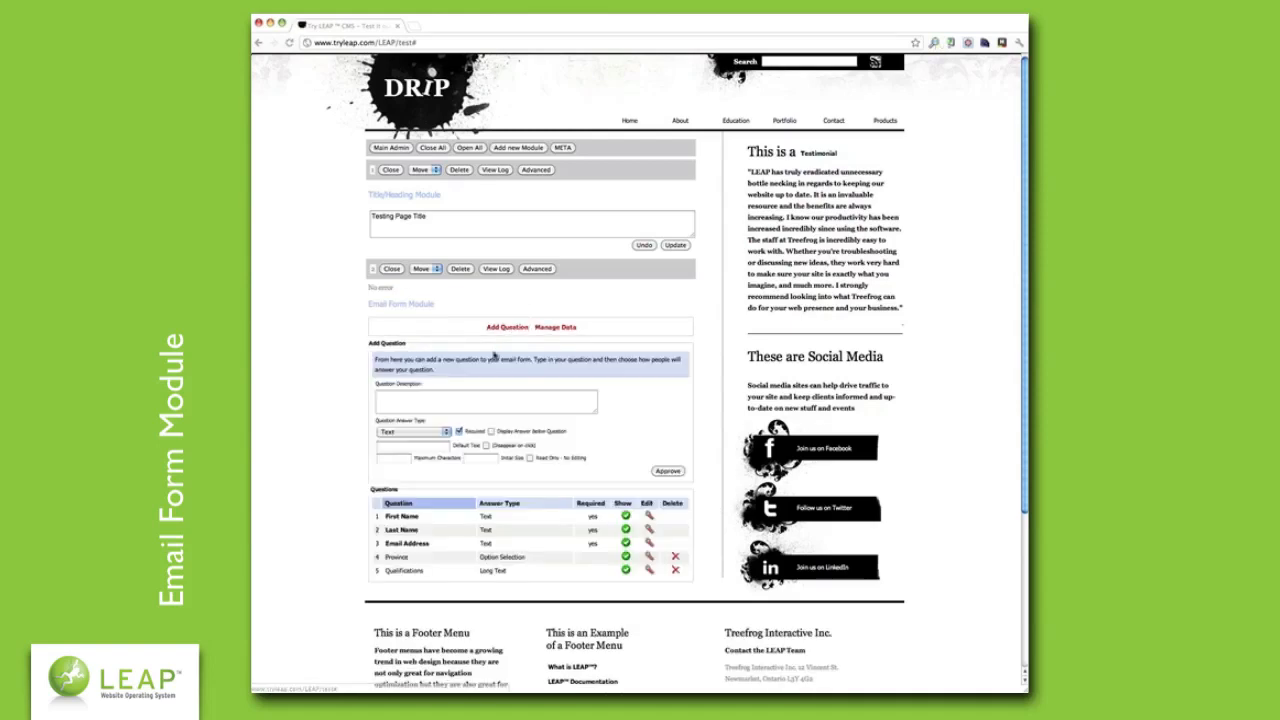
{"action": "left_click", "coordinate": [438, 433]}
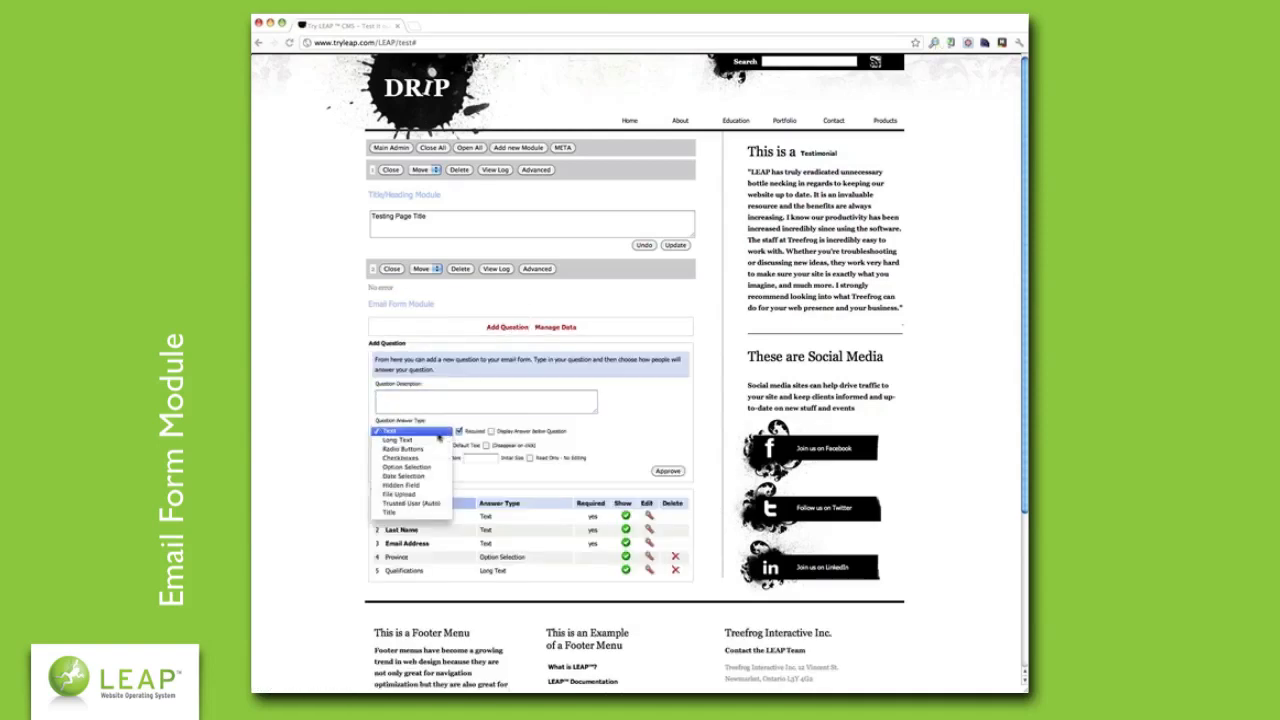
{"action": "left_click", "coordinate": [435, 449]}
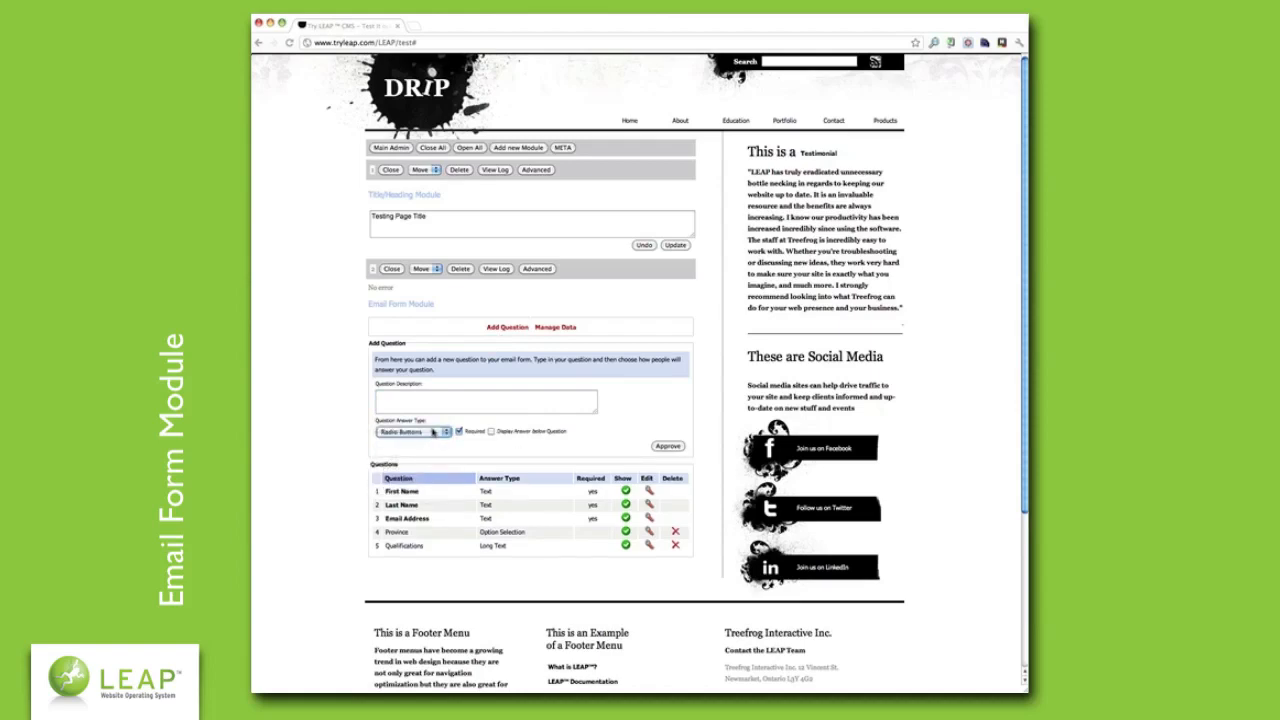
{"action": "left_click", "coordinate": [433, 432]}
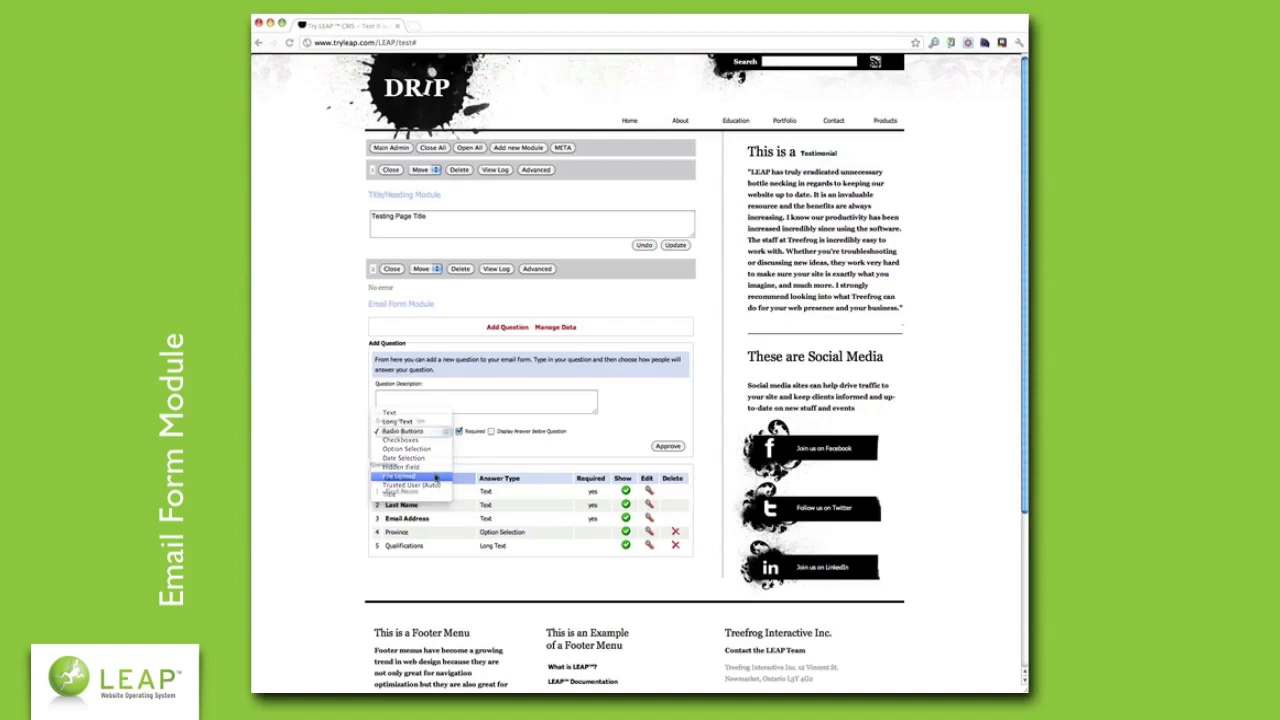
{"action": "left_click", "coordinate": [435, 477]}
{"action": "left_click", "coordinate": [438, 403]}
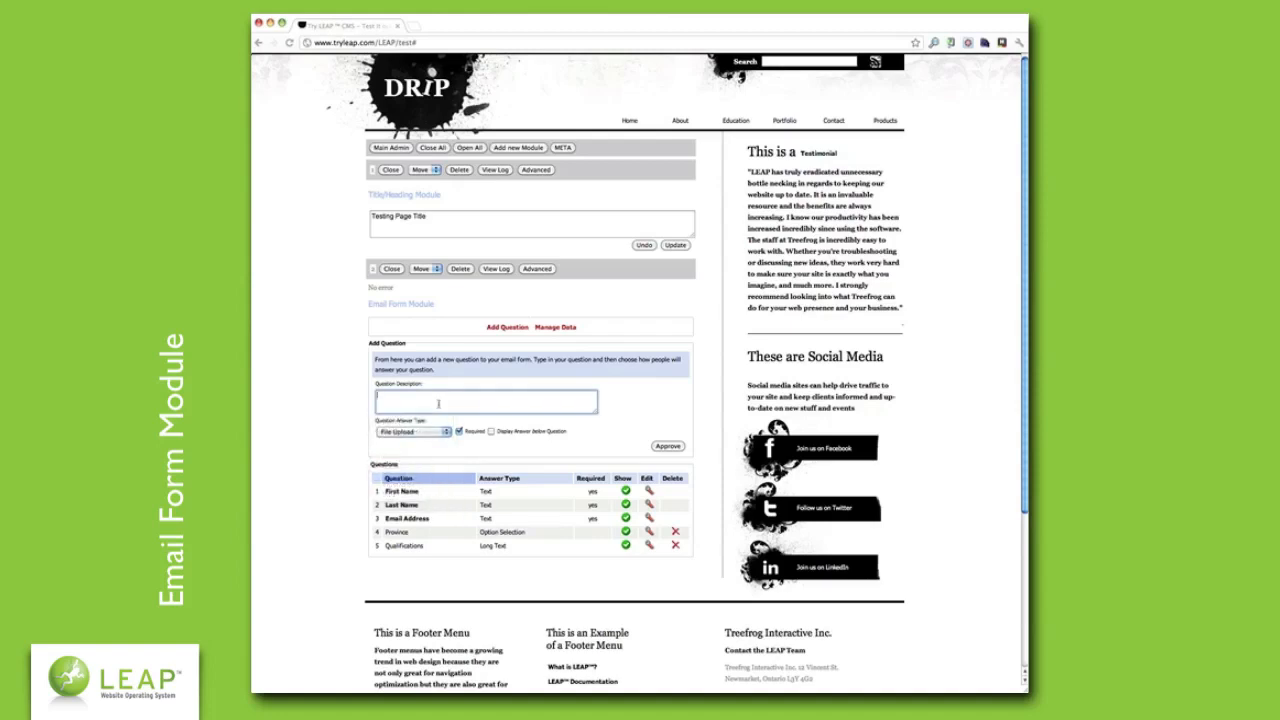
{"action": "type", "text": "Upload your resume"}
{"action": "left_click", "coordinate": [666, 446]}
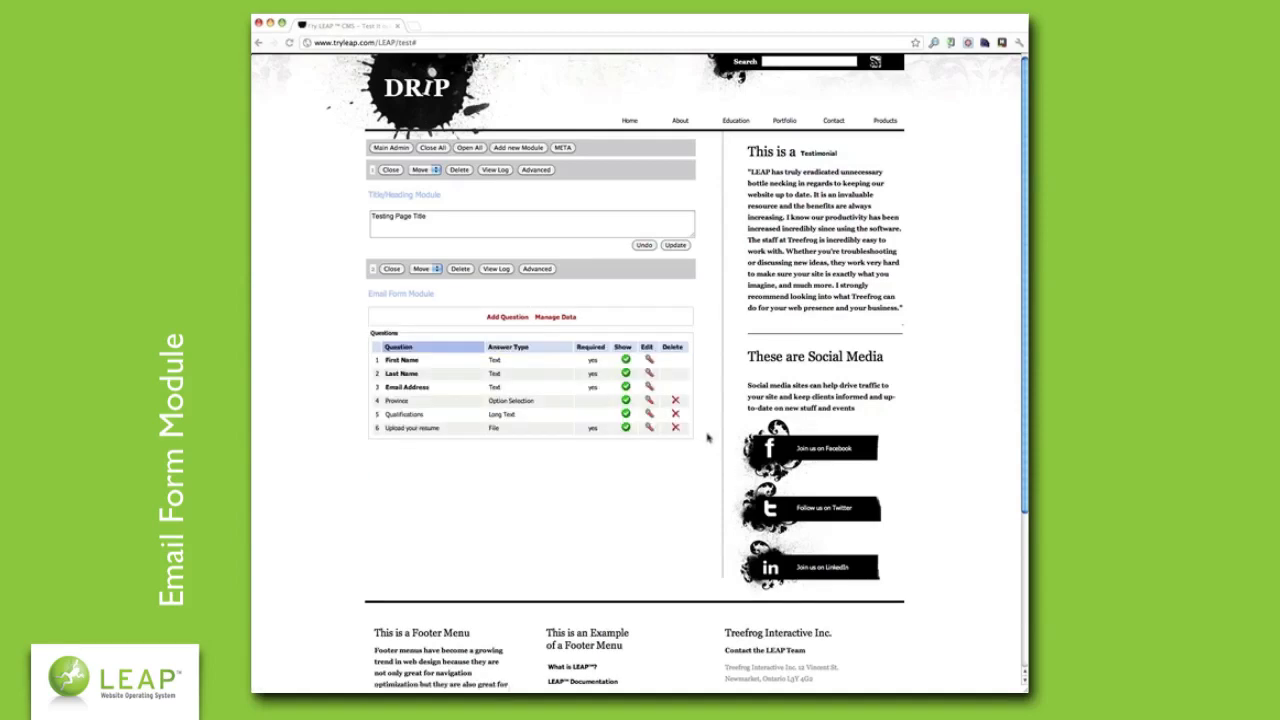
{"action": "key", "text": "Escape"}
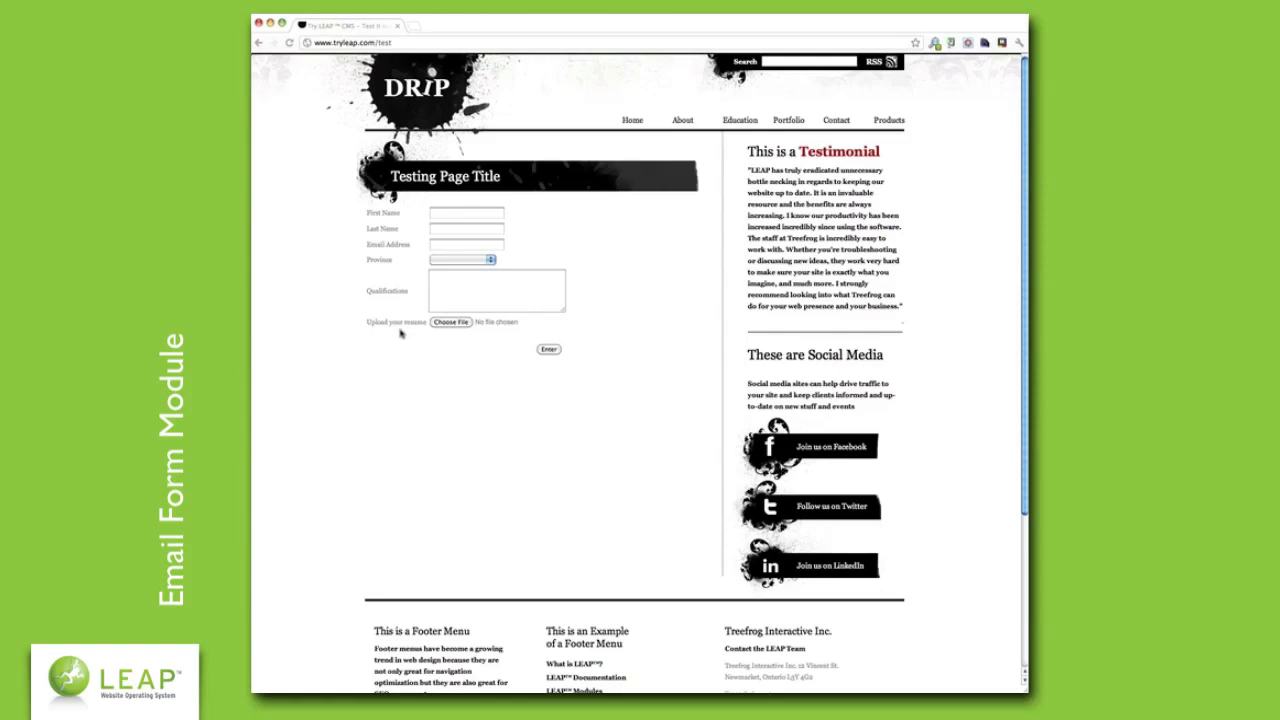
{"action": "key", "text": "BackSpace"}
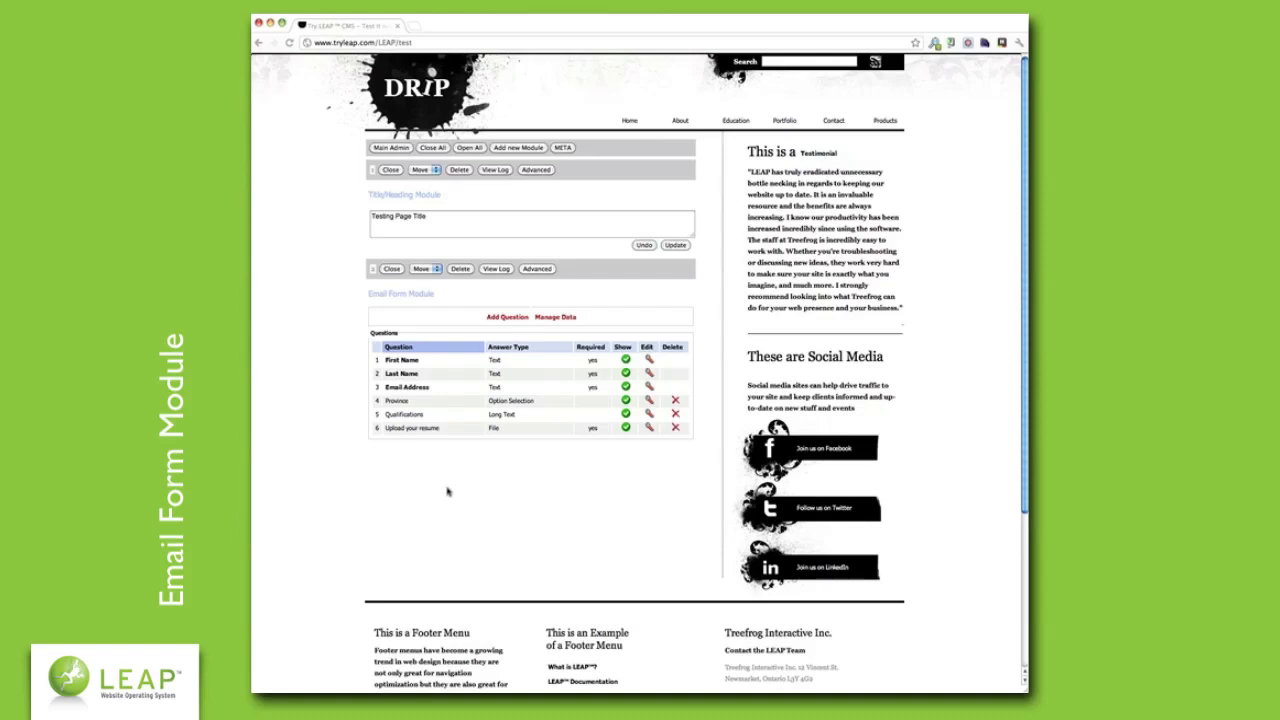
- Start a new question and try sample descriptions 'Health' and then 'Credit Cards'
{"action": "left_click", "coordinate": [506, 316]}
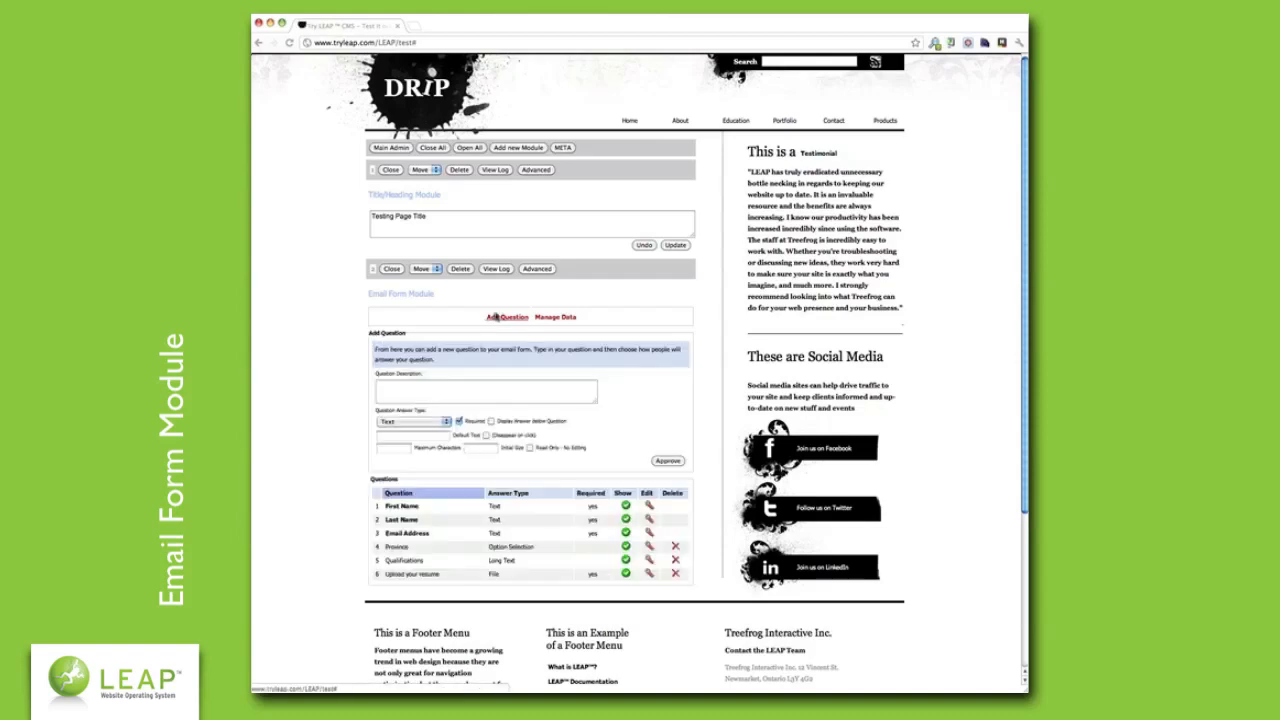
{"action": "left_click", "coordinate": [492, 385]}
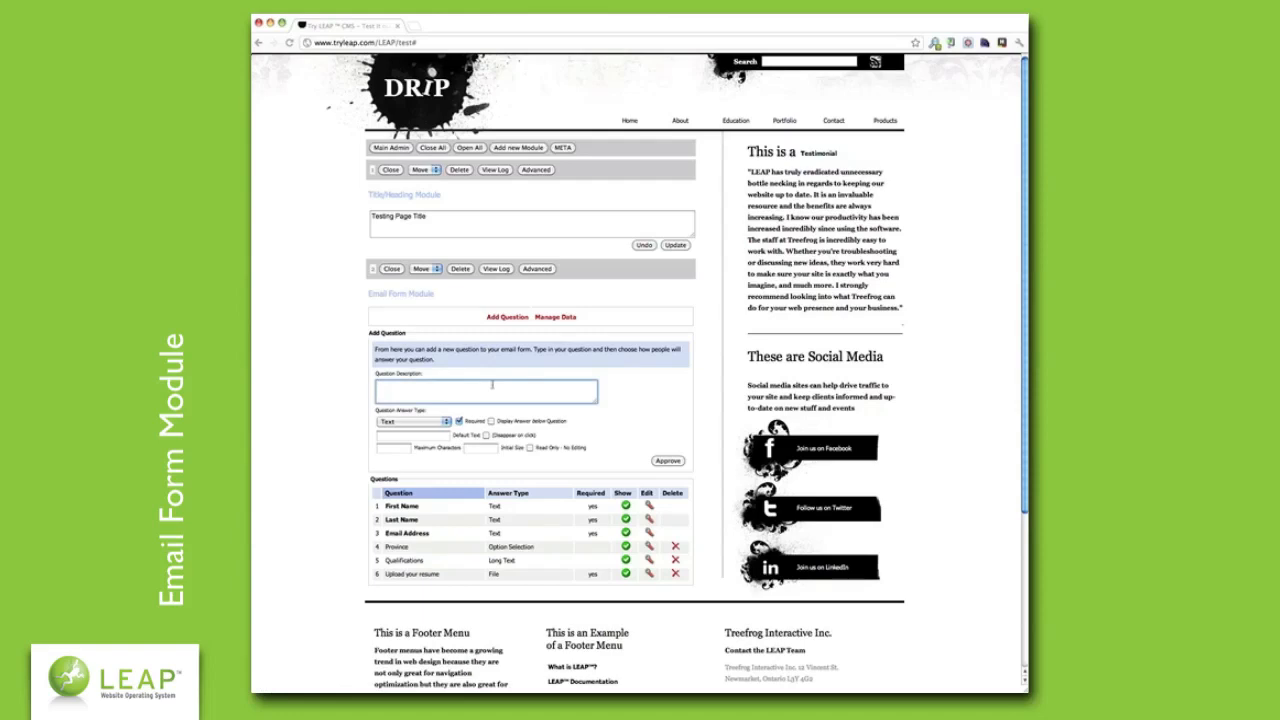
{"action": "type", "text": "S"}
{"action": "key", "text": "BackSpace"}
{"action": "type", "text": "Health"}
{"action": "key", "text": "BackSpace"}
{"action": "key", "text": "BackSpace"}
{"action": "key", "text": "BackSpace"}
{"action": "key", "text": "BackSpace"}
{"action": "key", "text": "BackSpace"}
{"action": "key", "text": "BackSpace"}
{"action": "type", "text": "Credit Cards"}
- Clear the description and reveal the Excel, Tab- and Comma-Delineated data export options
{"action": "left_click_drag", "start_coordinate": [503, 385], "coordinate": [365, 383]}
{"action": "key", "text": "BackSpace"}
{"action": "left_click", "coordinate": [362, 387]}
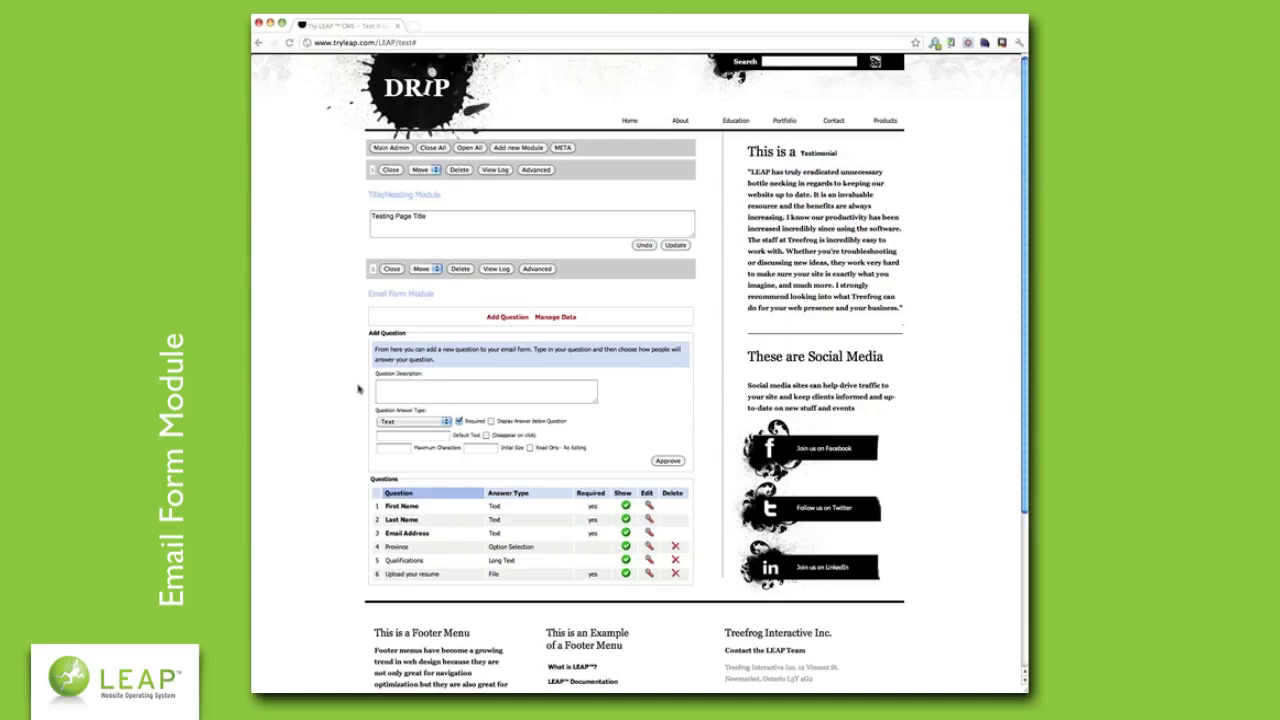
{"action": "left_click", "coordinate": [560, 318]}
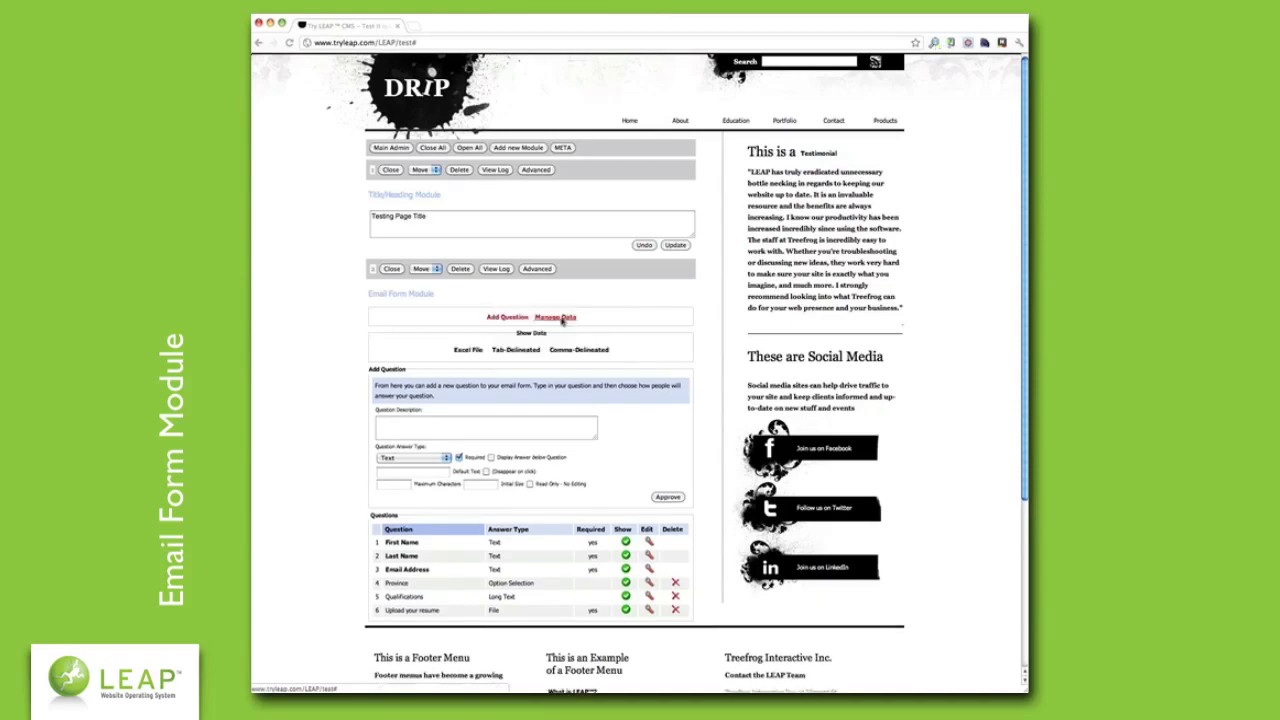